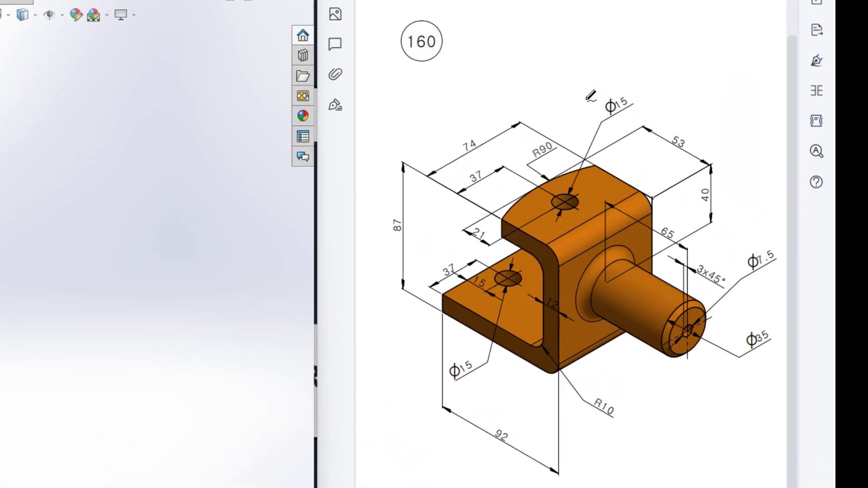
Step: Mark the part's outline and its 92, 87 and 53 dimensions on the drawing
mouse_move(647, 96)
mouse_down()
mouse_move(355, 310)
mouse_move(678, 133)
mouse_move(624, 126)
mouse_up()
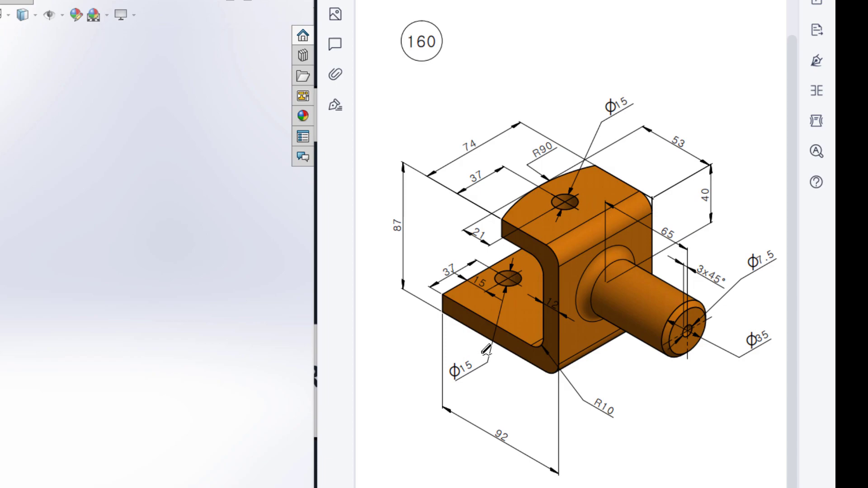
mouse_move(442, 312)
mouse_down()
mouse_move(560, 375)
mouse_move(570, 296)
mouse_move(552, 237)
mouse_up()
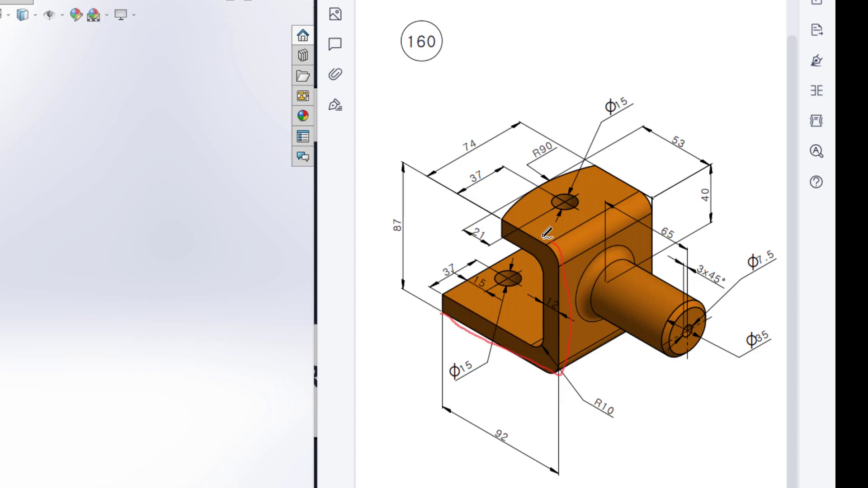
mouse_move(500, 220)
mouse_down()
mouse_move(505, 238)
mouse_move(532, 249)
mouse_move(549, 279)
mouse_move(551, 336)
mouse_move(478, 317)
mouse_move(447, 311)
mouse_up()
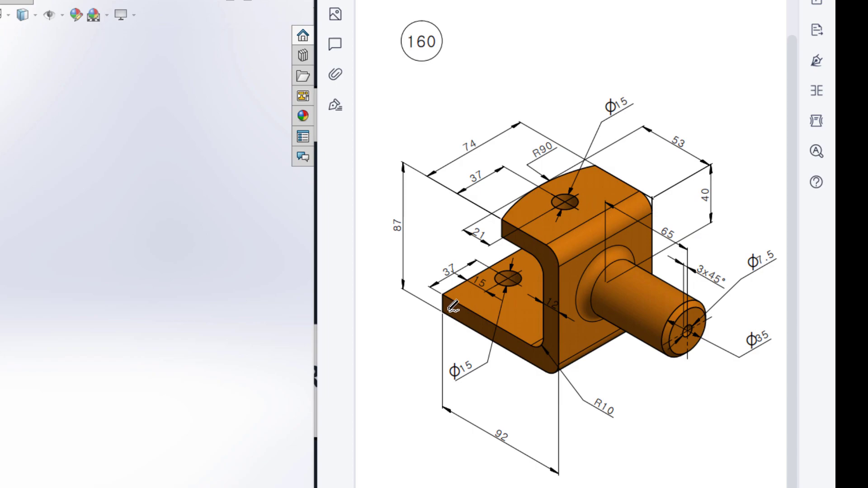
drag(443, 311, 553, 369)
mouse_move(505, 429)
mouse_down()
mouse_move(483, 448)
mouse_move(515, 442)
mouse_move(500, 424)
mouse_up()
drag(561, 373, 558, 259)
mouse_move(400, 209)
mouse_down()
mouse_move(401, 241)
mouse_move(403, 209)
mouse_up()
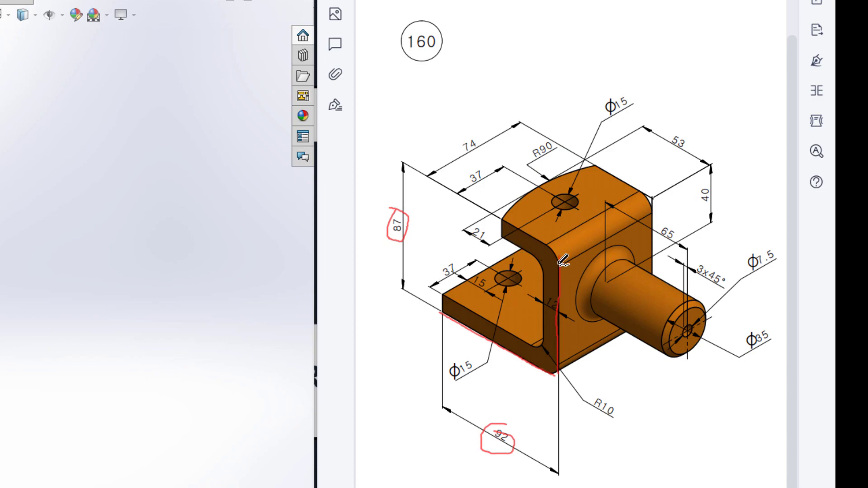
mouse_move(559, 257)
mouse_down()
mouse_move(536, 231)
mouse_move(507, 220)
mouse_up()
mouse_move(671, 134)
mouse_down()
mouse_move(657, 150)
mouse_move(702, 156)
mouse_move(672, 131)
mouse_up()
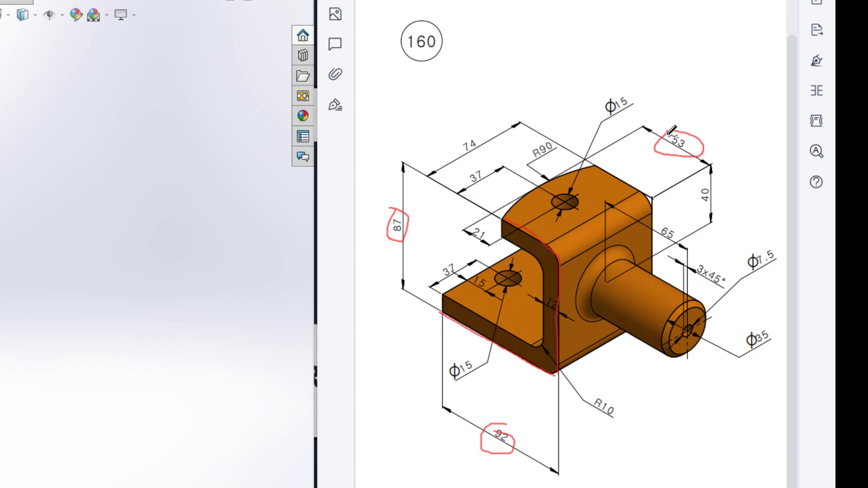
Step: Mark the 12 thickness, 74 dimension and R90 curved top on the drawing, then clear the markings
mouse_move(548, 296)
mouse_down()
mouse_move(569, 300)
mouse_move(561, 315)
mouse_move(554, 288)
mouse_up()
mouse_move(499, 220)
mouse_down()
mouse_move(530, 257)
mouse_move(541, 342)
mouse_move(444, 296)
mouse_move(438, 316)
mouse_up()
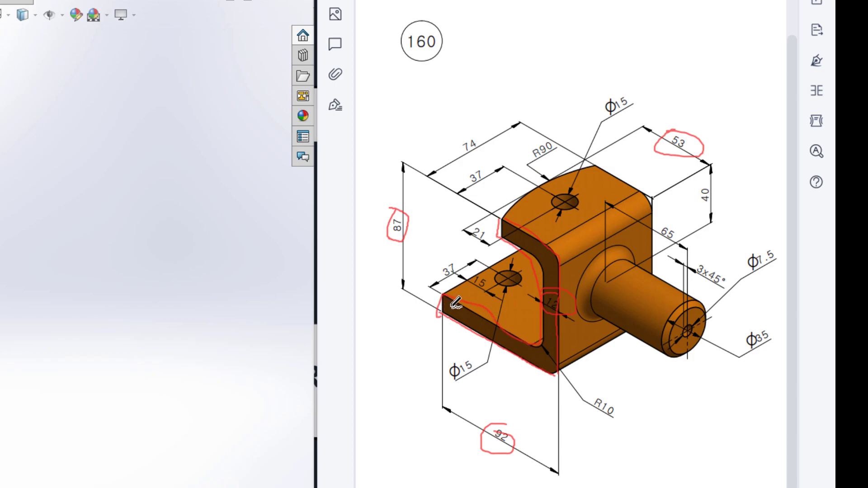
mouse_move(469, 135)
mouse_down()
mouse_move(452, 152)
mouse_move(478, 169)
mouse_move(483, 144)
mouse_move(453, 152)
mouse_up()
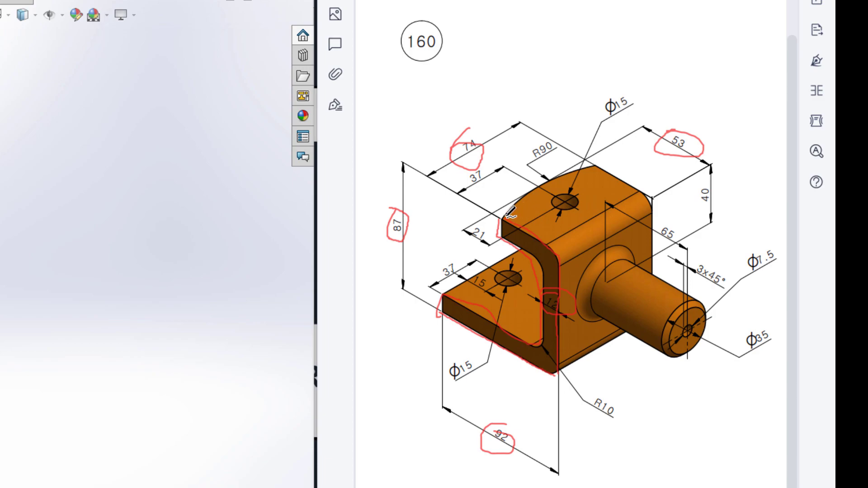
mouse_move(512, 205)
mouse_down()
mouse_move(573, 173)
mouse_move(607, 170)
mouse_up()
mouse_move(555, 133)
mouse_down()
mouse_move(528, 140)
mouse_move(519, 160)
mouse_move(557, 162)
mouse_move(564, 136)
mouse_move(542, 132)
mouse_up()
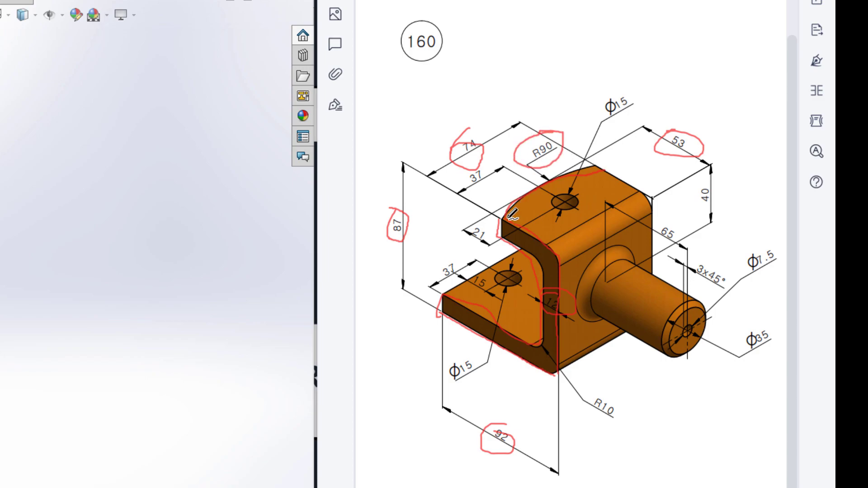
mouse_move(499, 208)
mouse_down()
mouse_move(529, 191)
mouse_move(504, 213)
mouse_move(516, 194)
mouse_move(596, 151)
mouse_up()
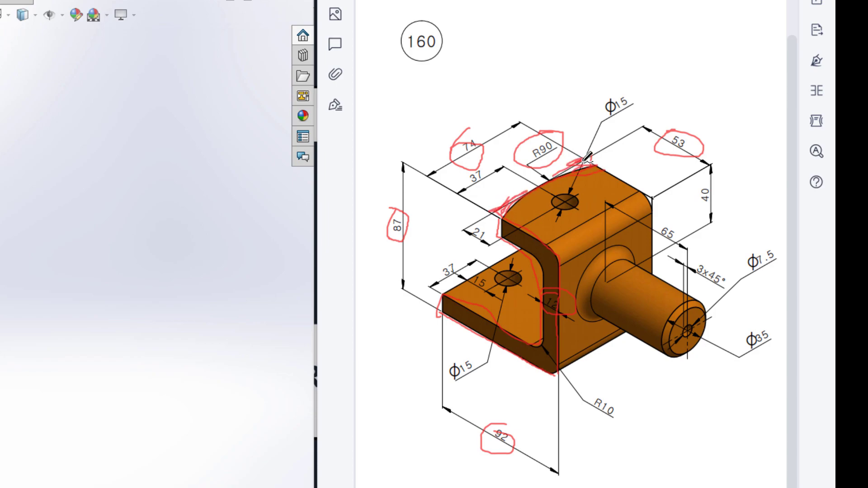
key(Escape)
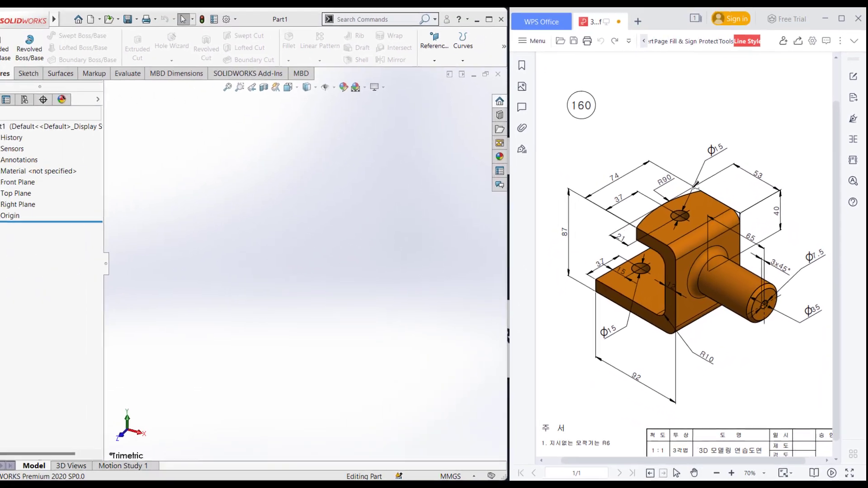
Step: Sketch on the Front Plane a line chain from the origin: 92 base, 87 vertical, 53 top
click(44, 187)
right_click(44, 187)
click(54, 173)
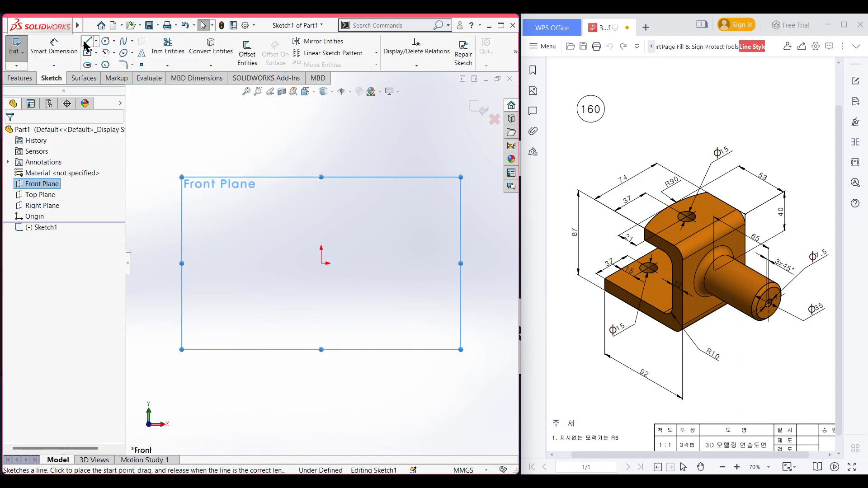
click(86, 42)
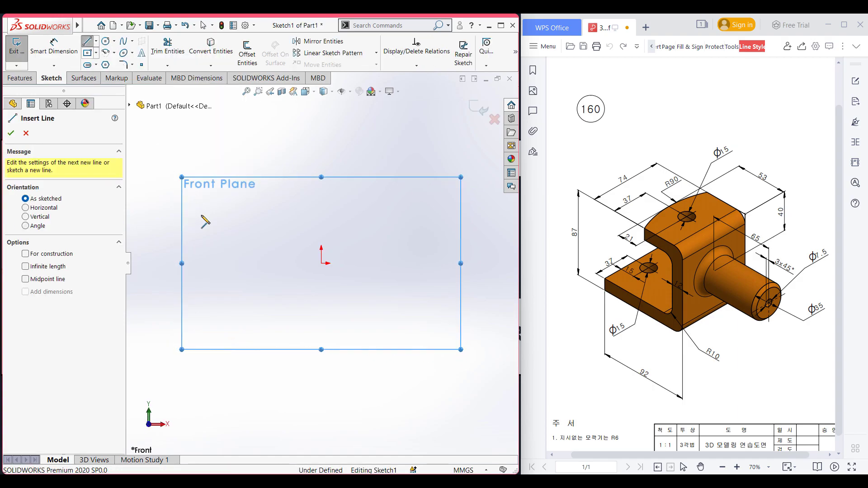
click(322, 264)
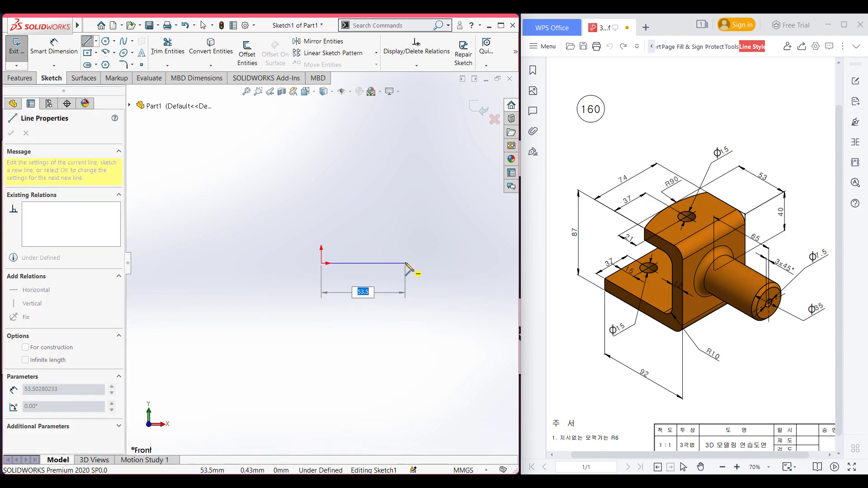
key(Return)
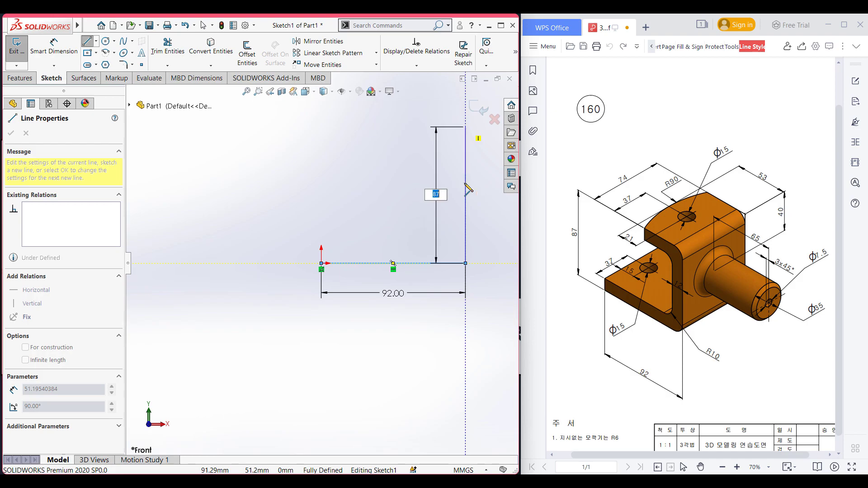
key(Return)
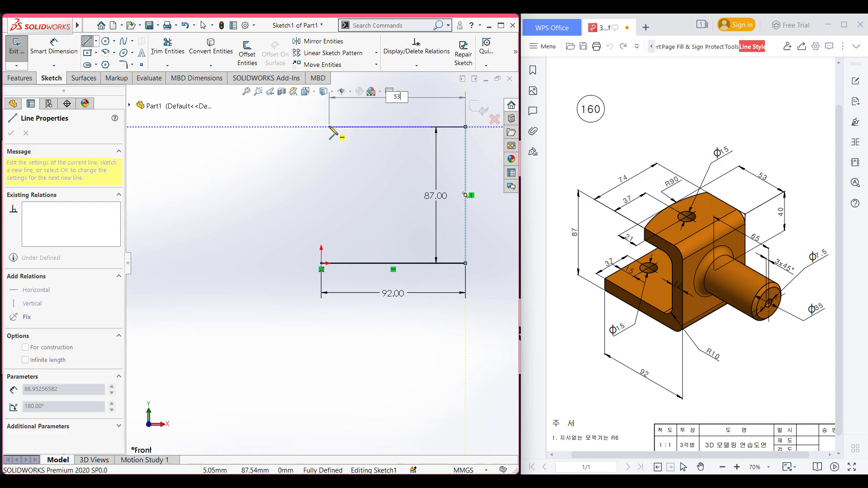
text(53)
key(Return)
key(Escape)
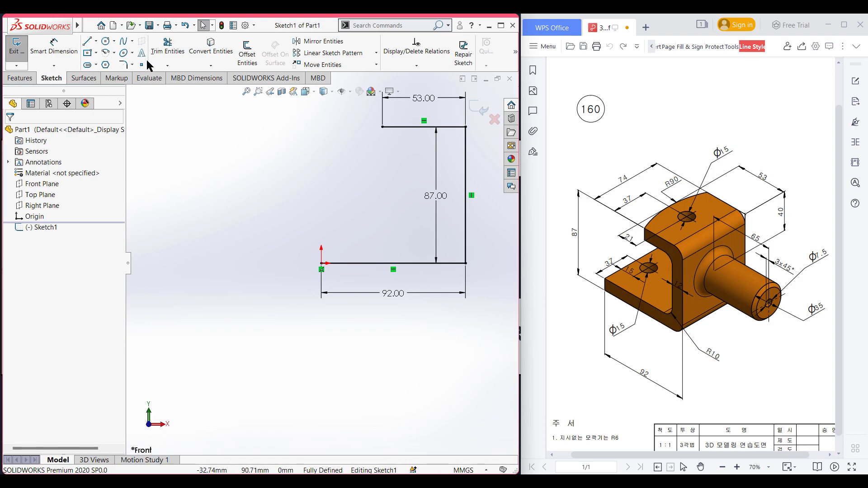
Step: Offset the line chain 12 mm inward with capped ends to close the C profile
click(250, 55)
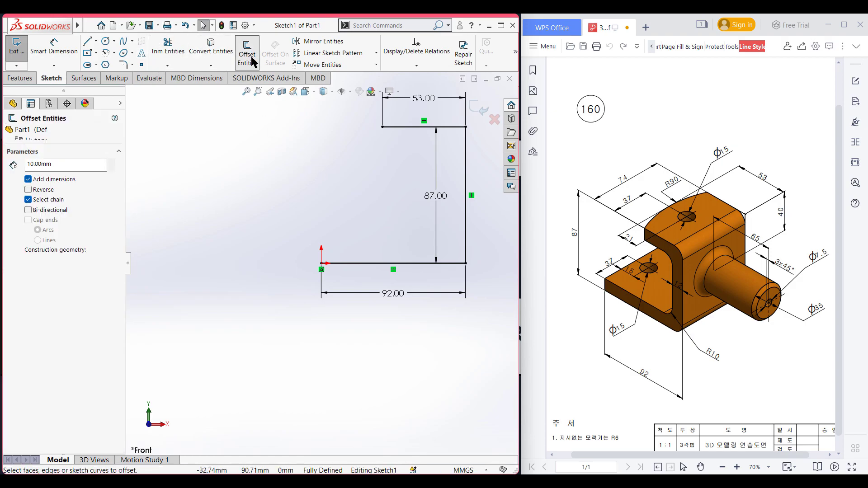
click(415, 128)
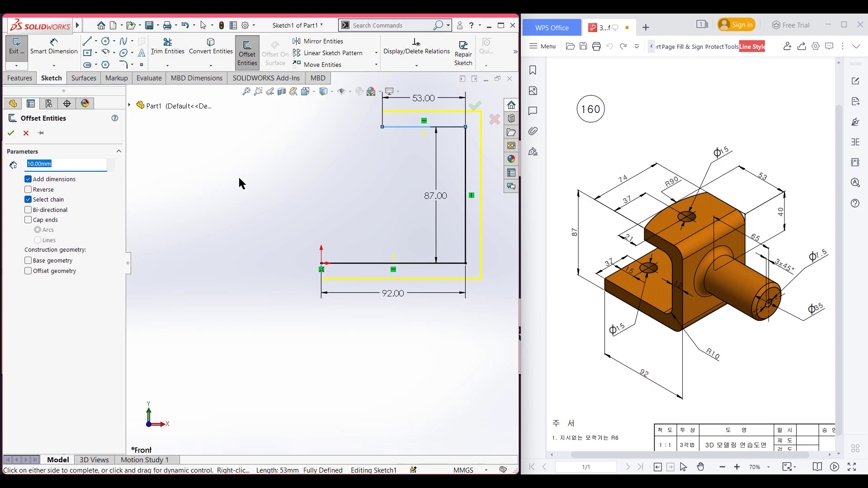
text(12)
key(Return)
click(28, 189)
click(28, 219)
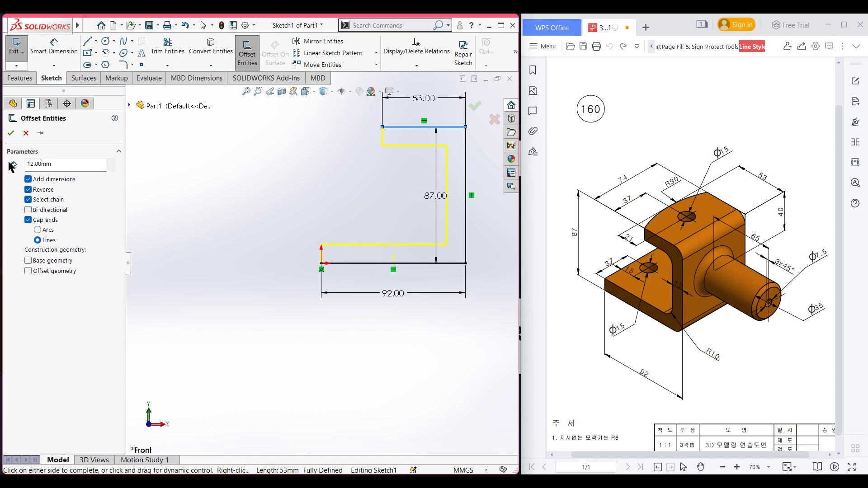
click(10, 133)
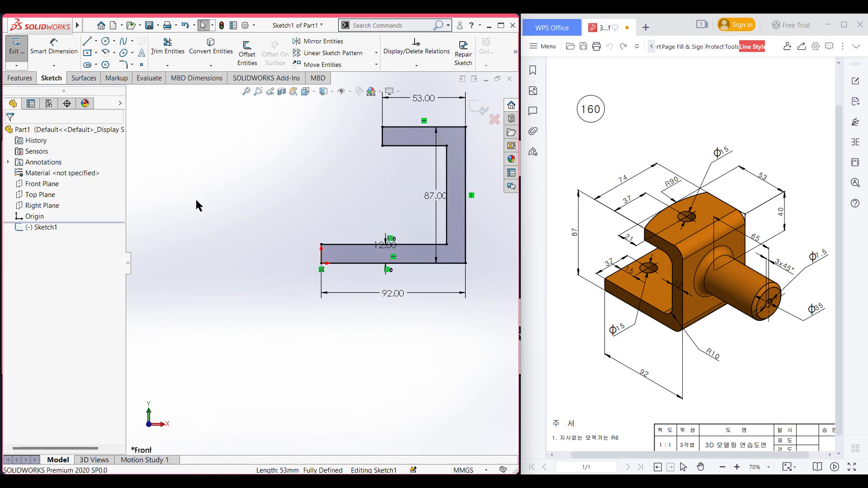
key(ctrl+7)
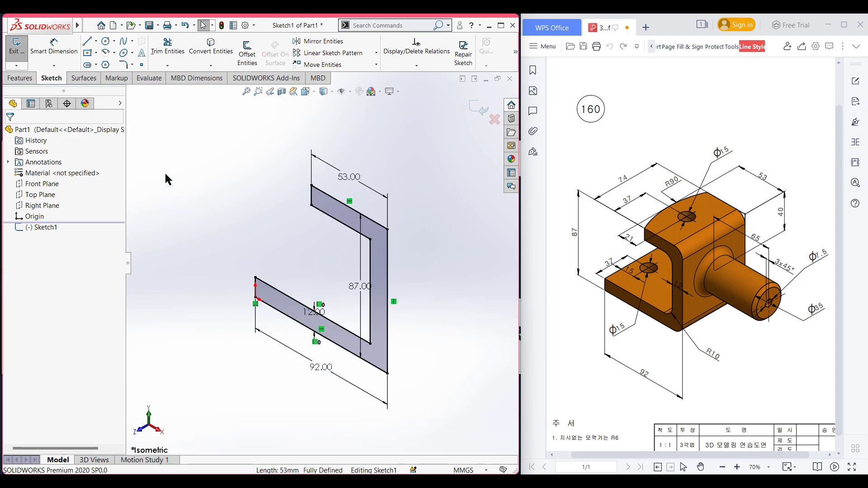
click(19, 79)
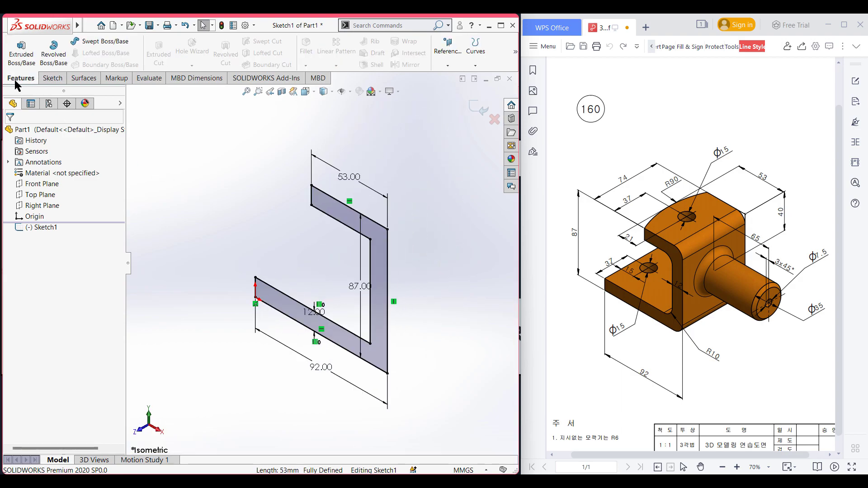
Step: Extrude the C profile 74 mm deep with a Mid Plane end condition
click(24, 52)
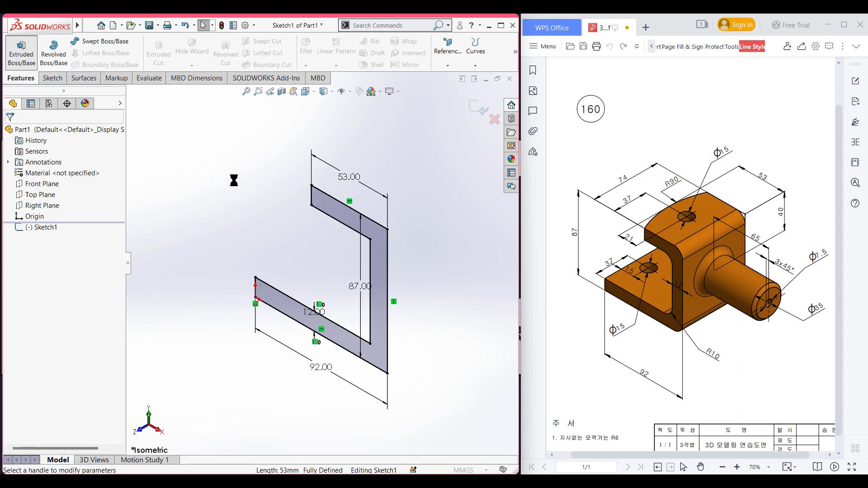
text(74)
key(Return)
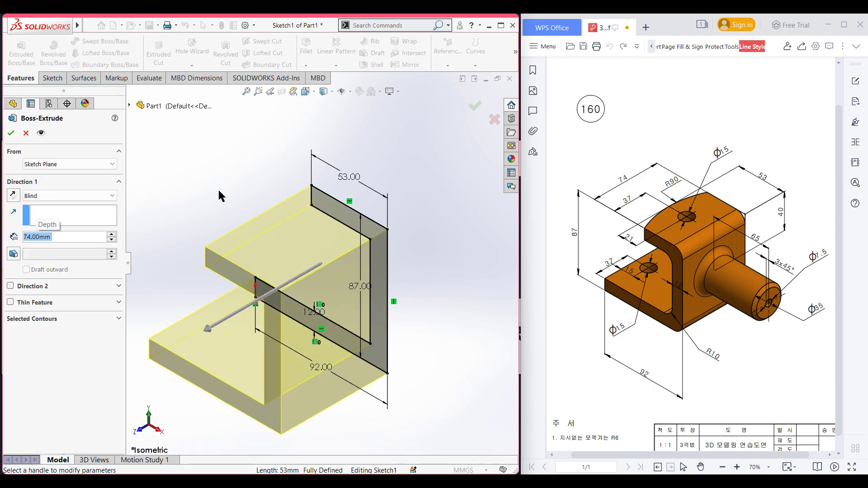
click(95, 196)
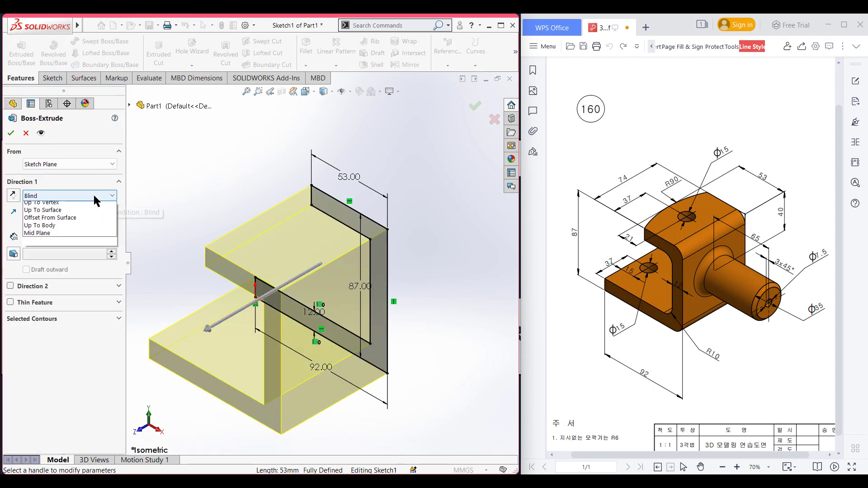
click(45, 239)
click(11, 133)
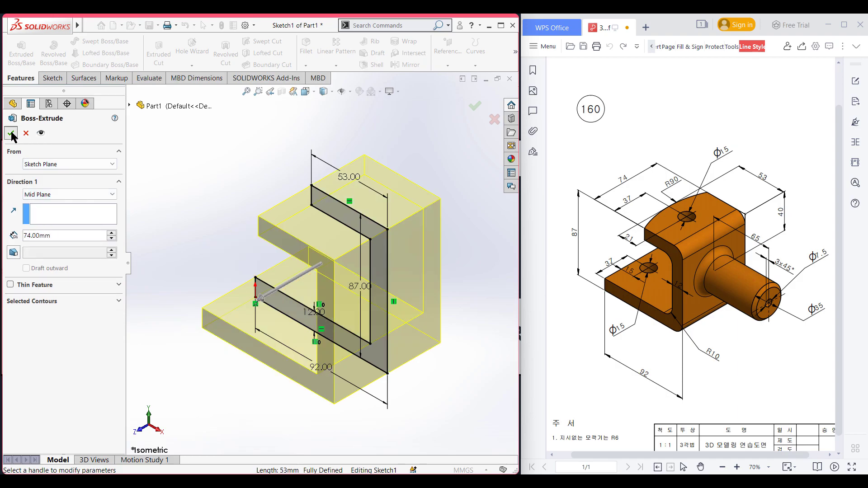
click(169, 166)
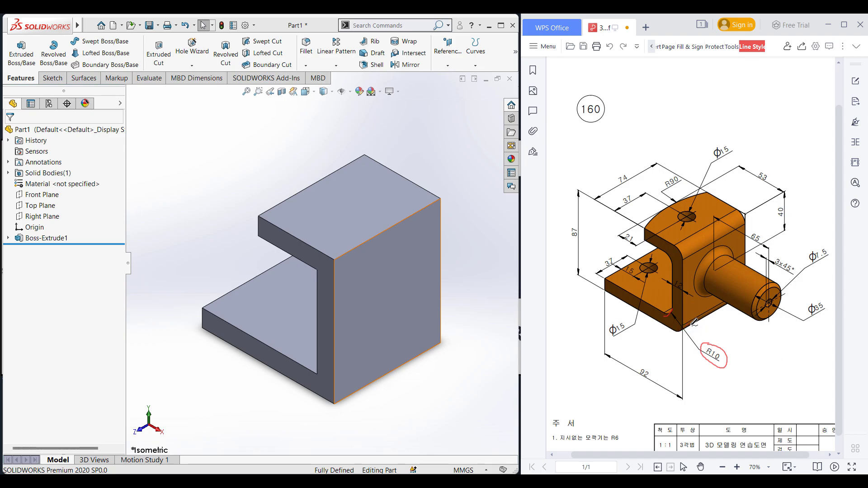
Step: Apply a 10 mm fillet to the four inner and outer bend edges of the bracket
click(306, 49)
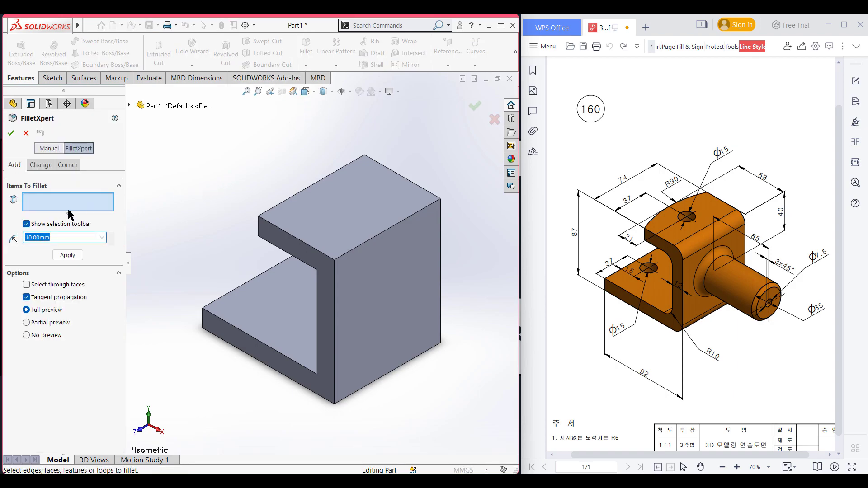
middle_drag(188, 235, 276, 216)
click(417, 263)
middle_drag(461, 320, 346, 343)
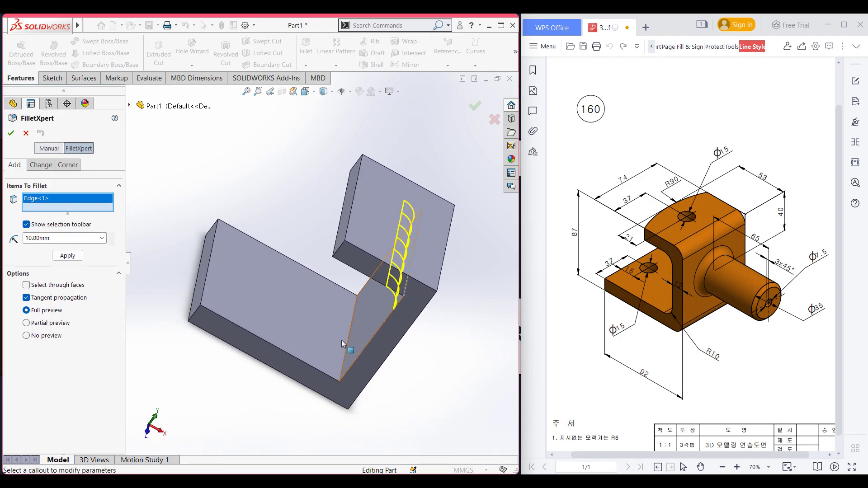
click(346, 343)
middle_drag(456, 381, 432, 284)
click(424, 349)
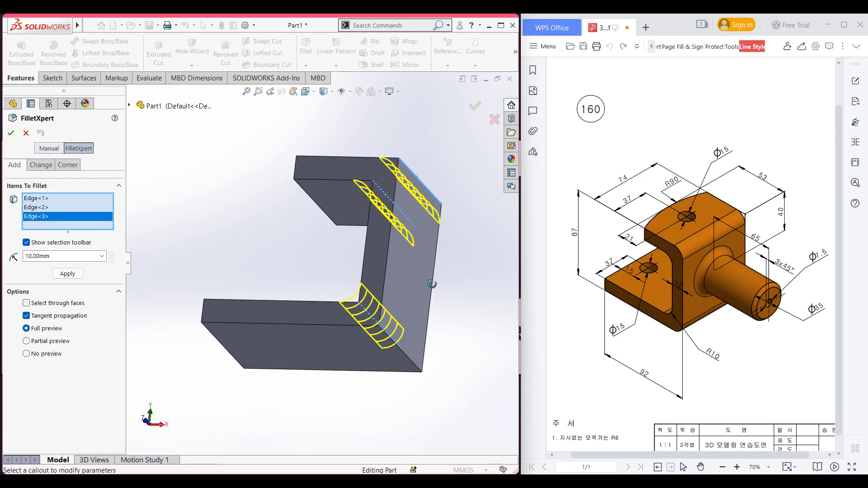
click(412, 364)
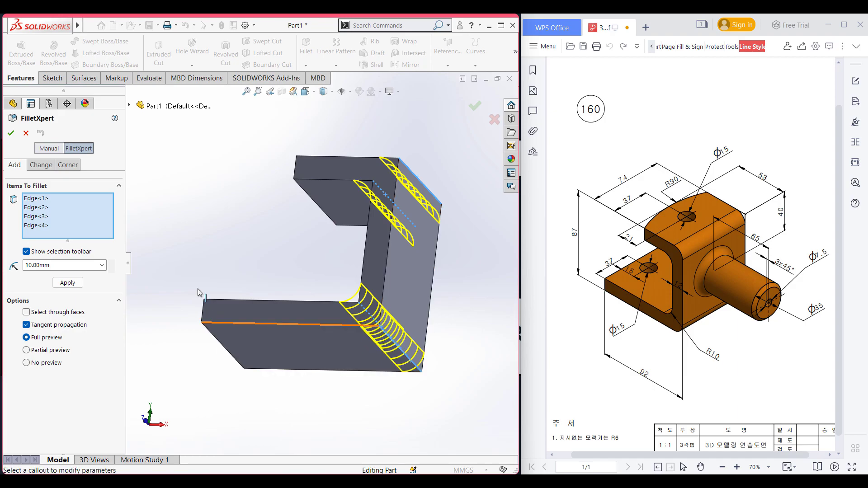
click(11, 133)
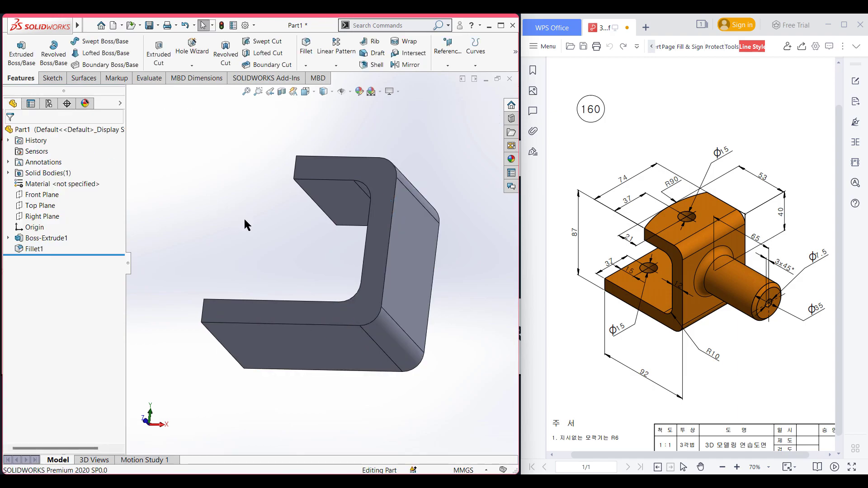
Step: Start a sketch on the top face and draw a Ø180 circle right of the part
key(ctrl+7)
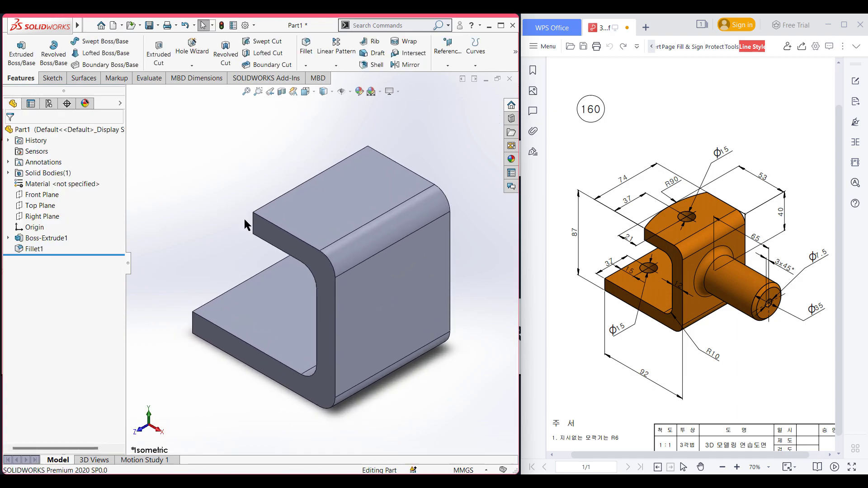
right_click(351, 193)
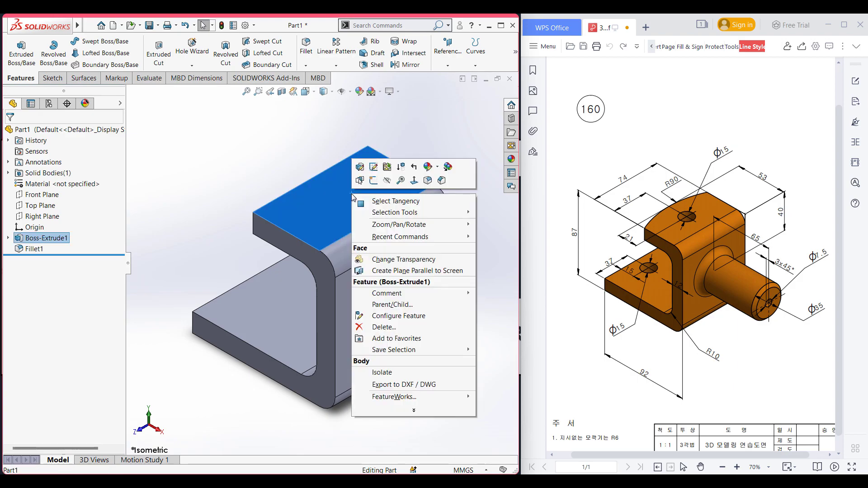
click(371, 180)
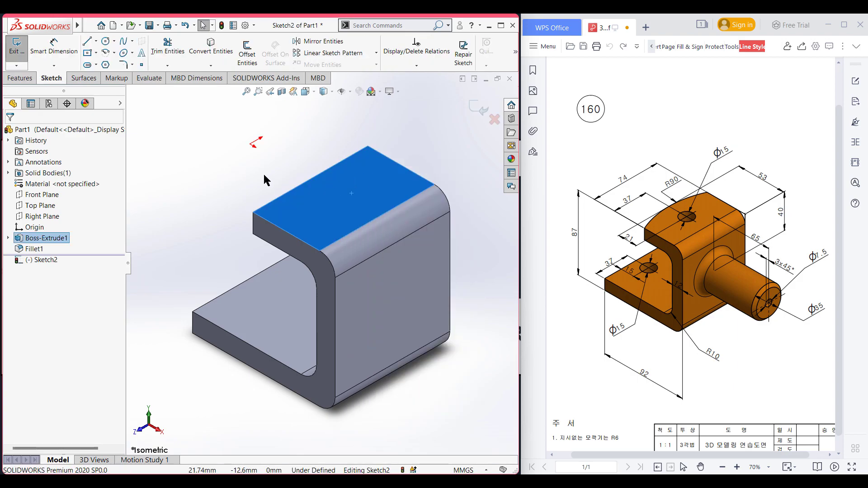
key(ctrl+8)
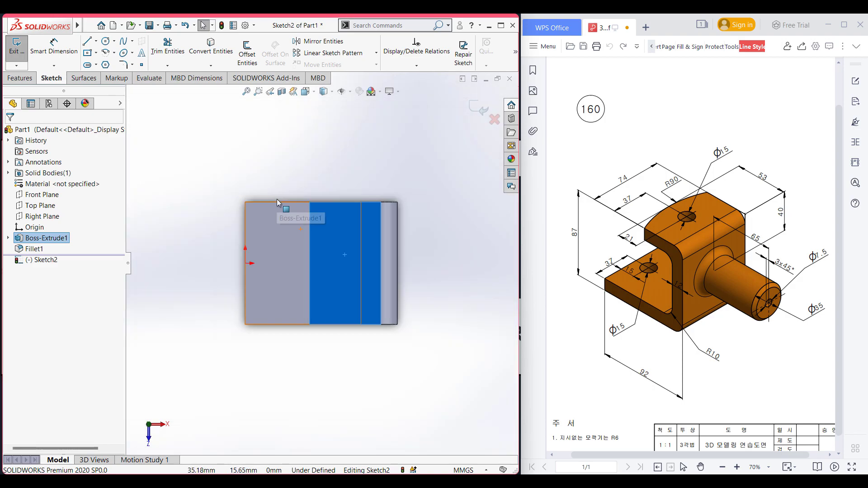
ctrl+middle_drag(422, 248, 321, 251)
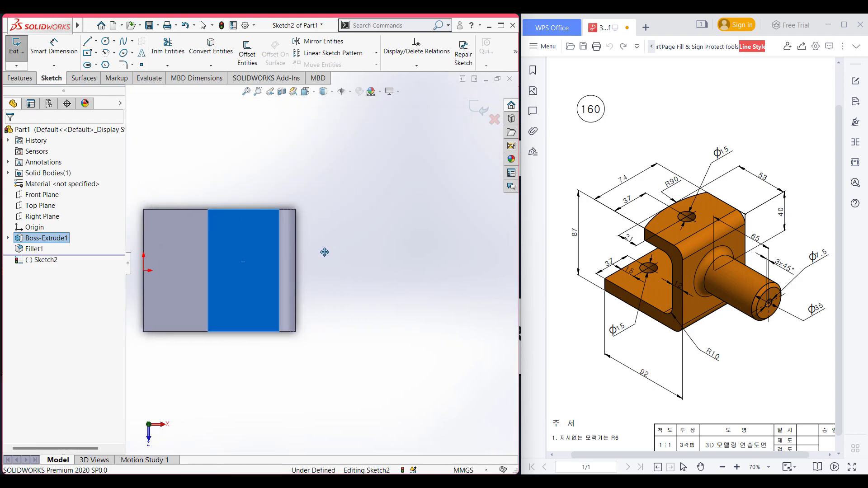
click(360, 268)
click(107, 44)
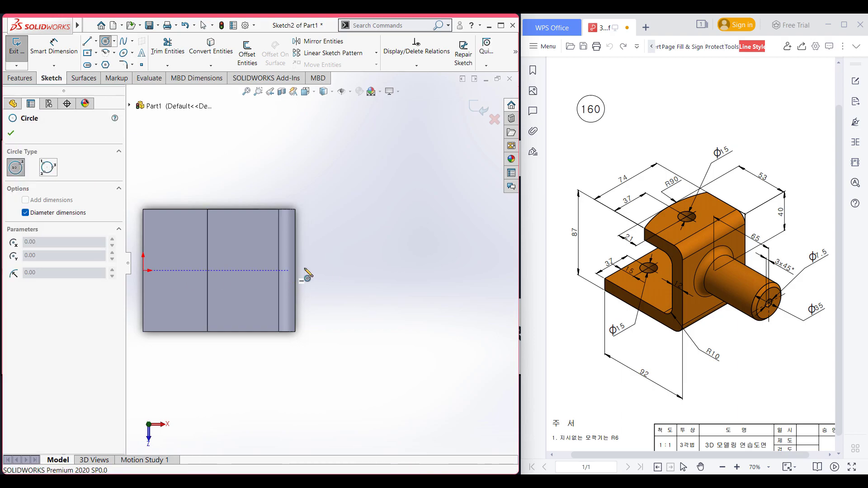
click(388, 271)
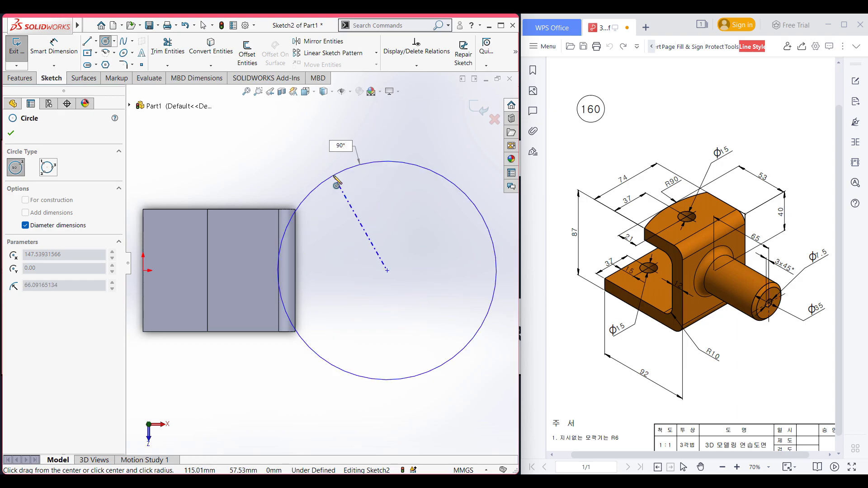
key(Return)
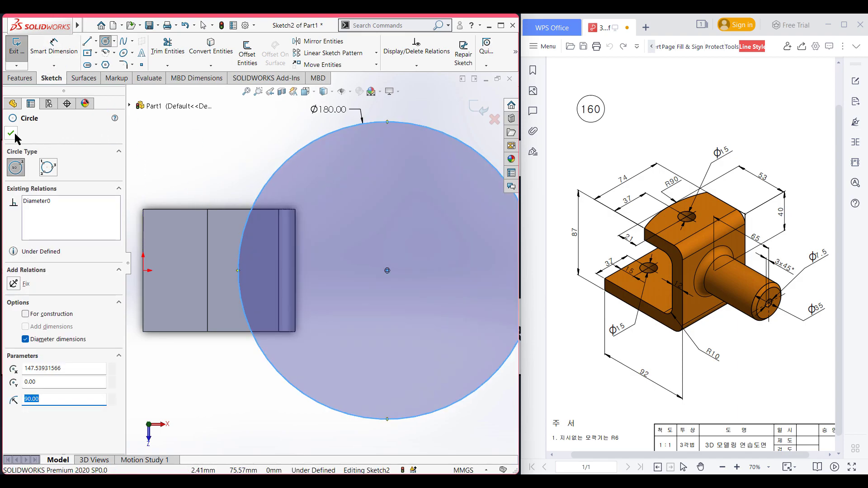
key(Escape)
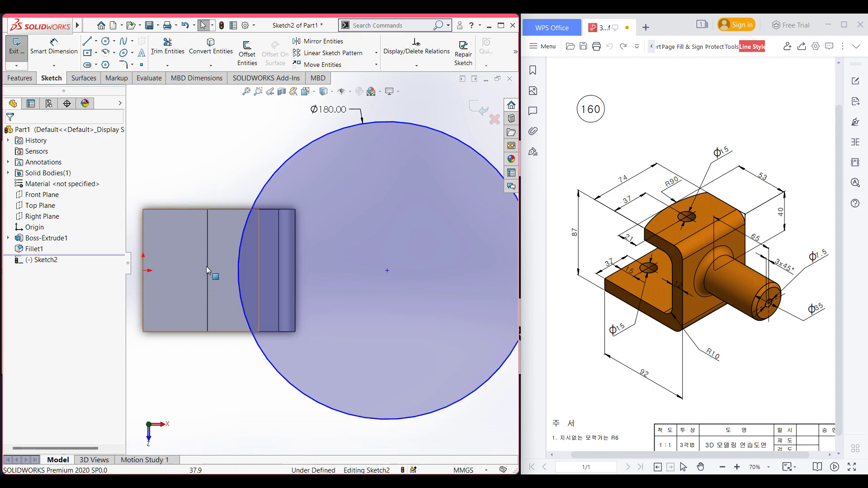
Step: Convert the 74 mm model edge into a sketch line and make the circle pass through its midpoint
scroll(206, 266, down, 3)
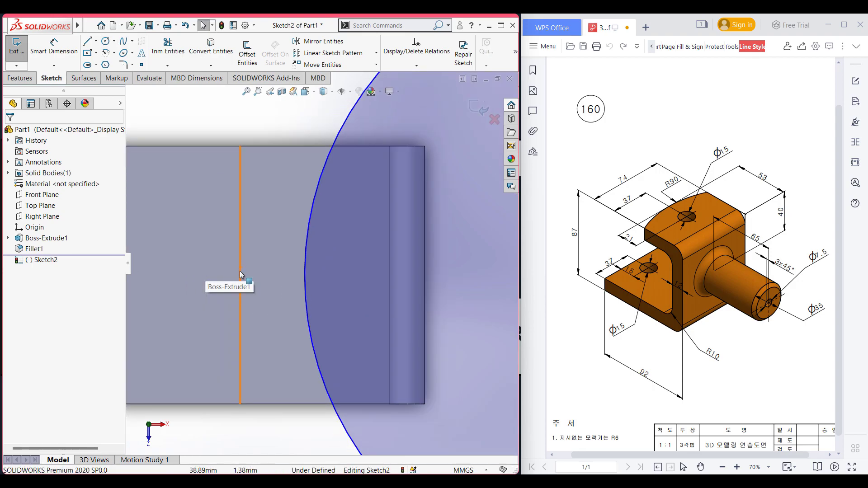
click(240, 274)
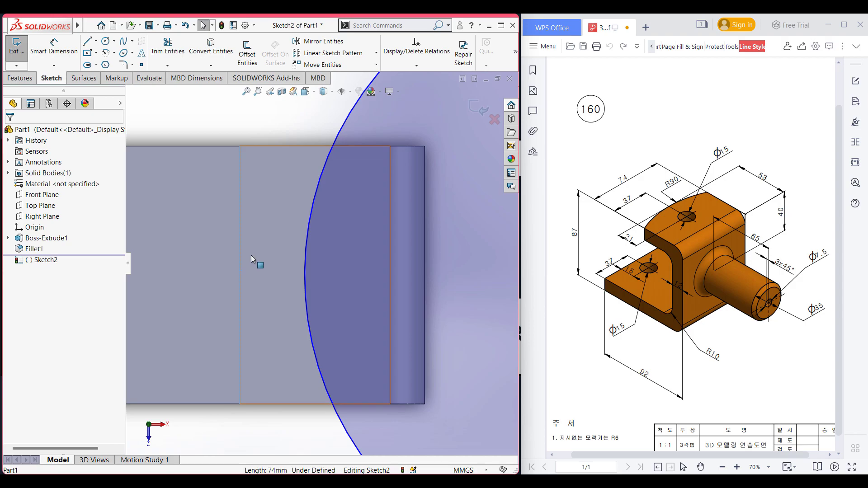
click(211, 47)
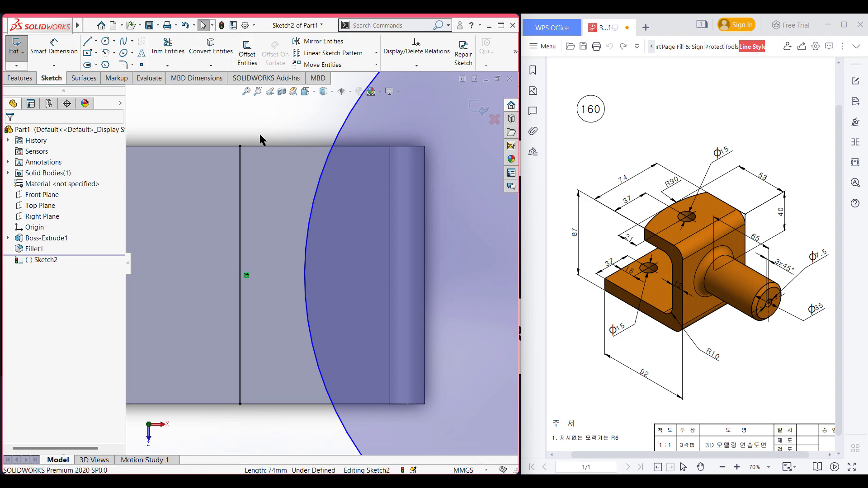
click(241, 276)
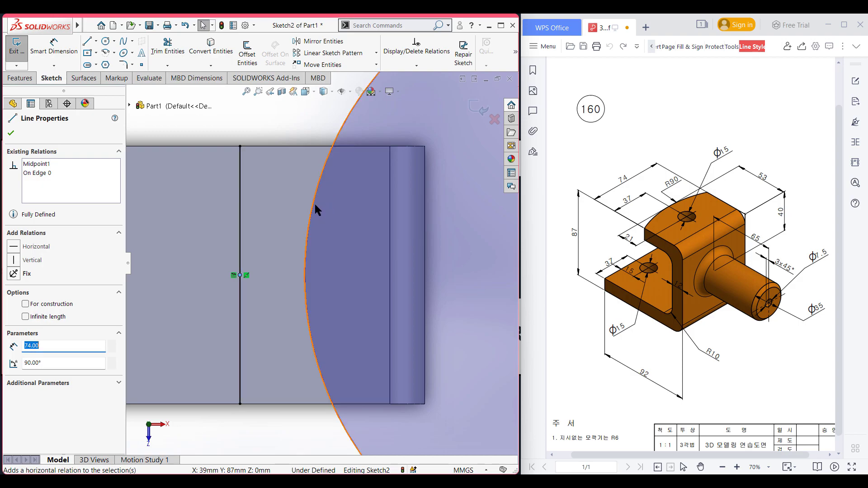
ctrl+click(240, 275)
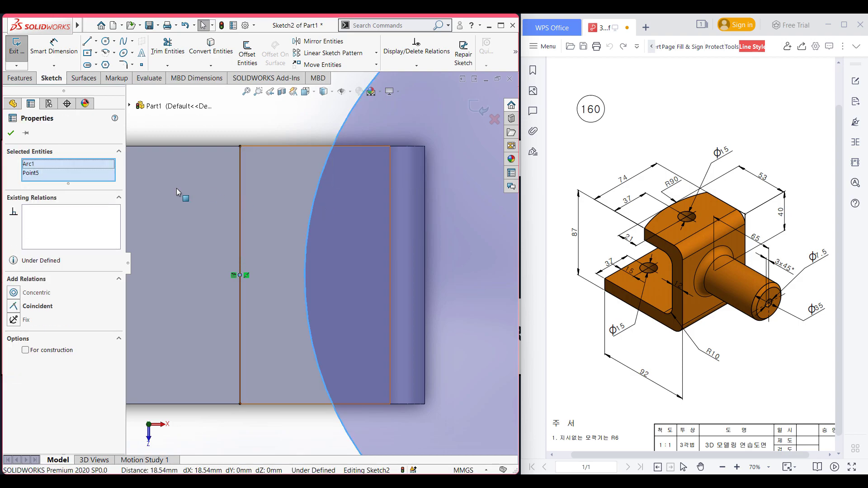
click(28, 307)
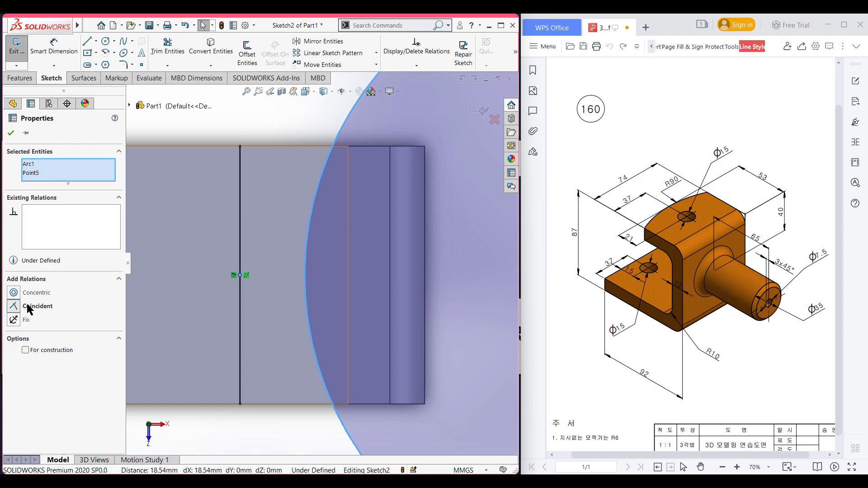
click(11, 131)
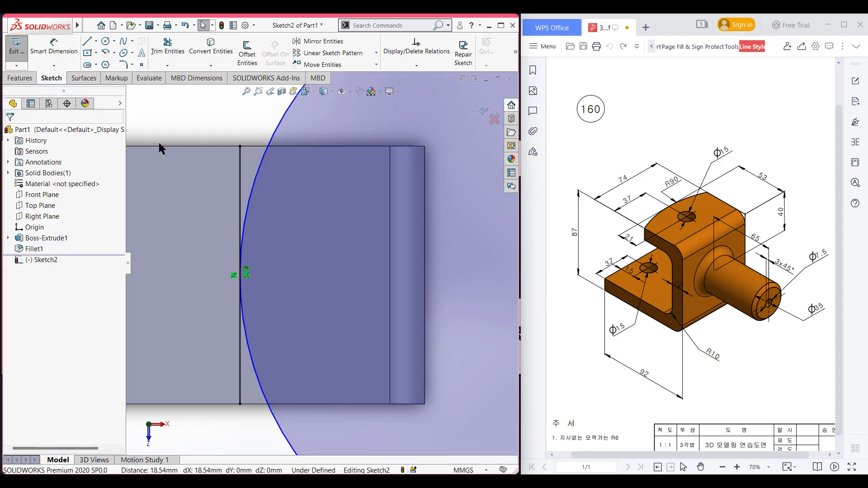
Step: Convert the top and bottom edges and trim the circle down to an arc inside them
key(z)
click(270, 167)
ctrl+click(267, 381)
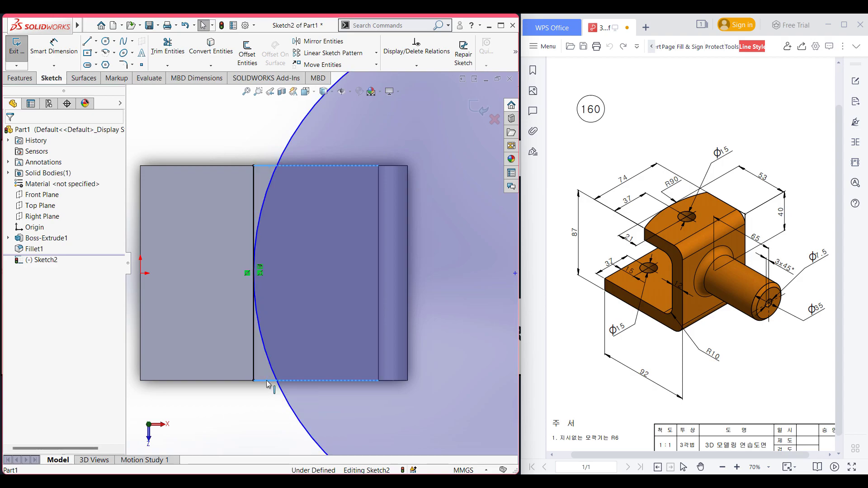
click(204, 51)
key(z)
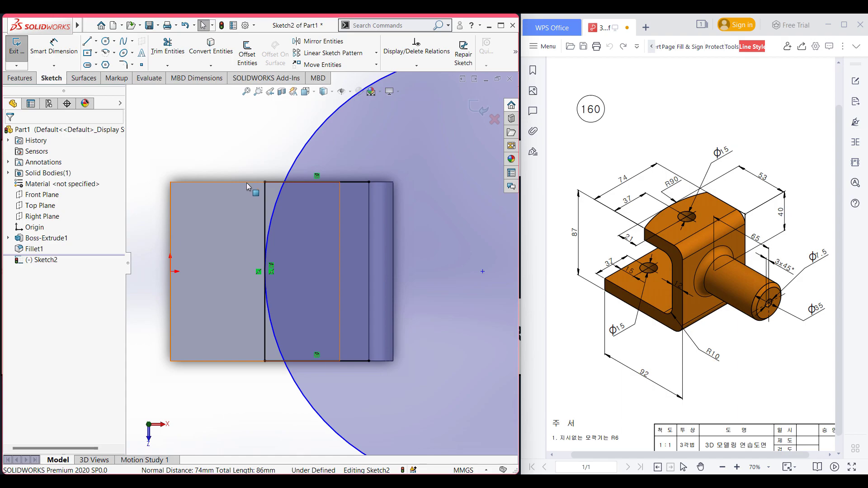
right_drag(262, 134, 234, 180)
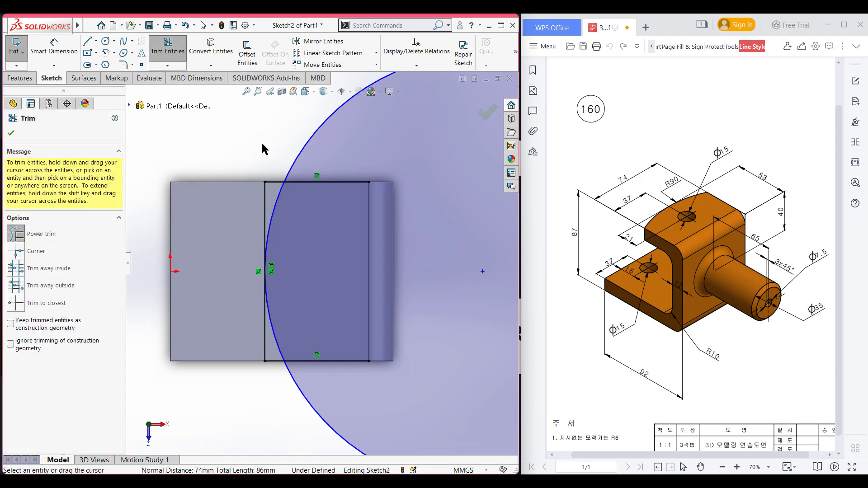
drag(262, 143, 333, 178)
mouse_move(323, 273)
mouse_down()
mouse_move(314, 319)
mouse_move(334, 384)
mouse_up()
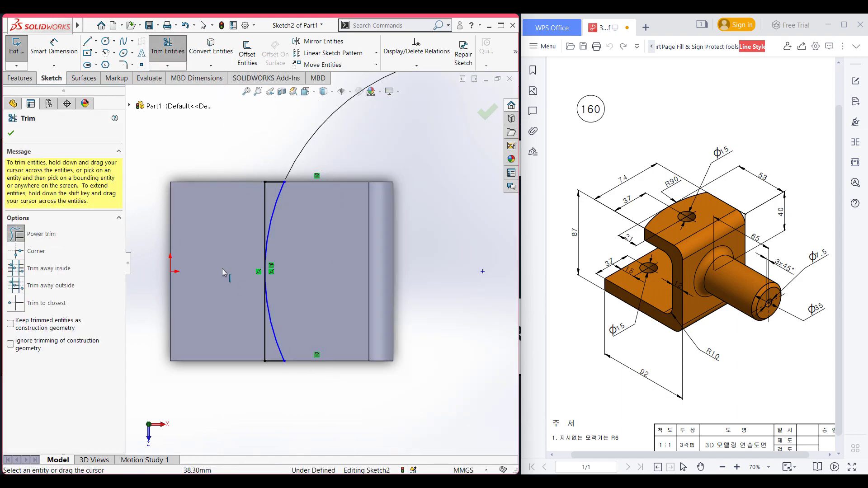
click(10, 134)
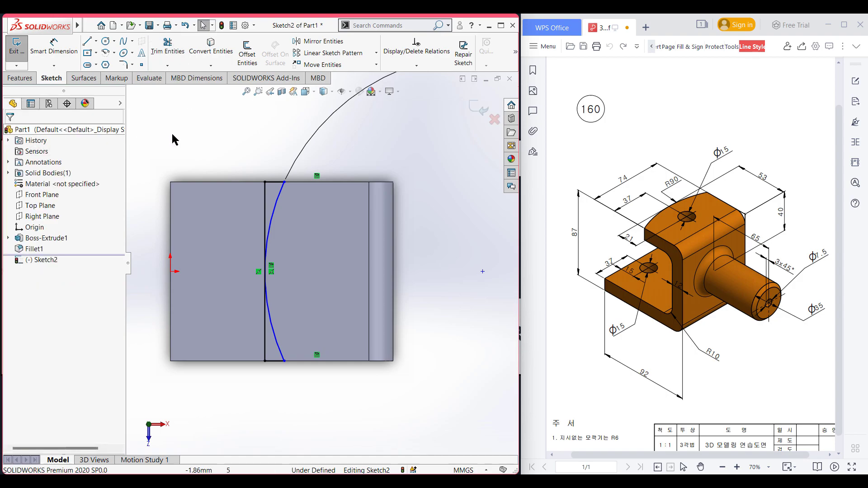
key(ctrl+7)
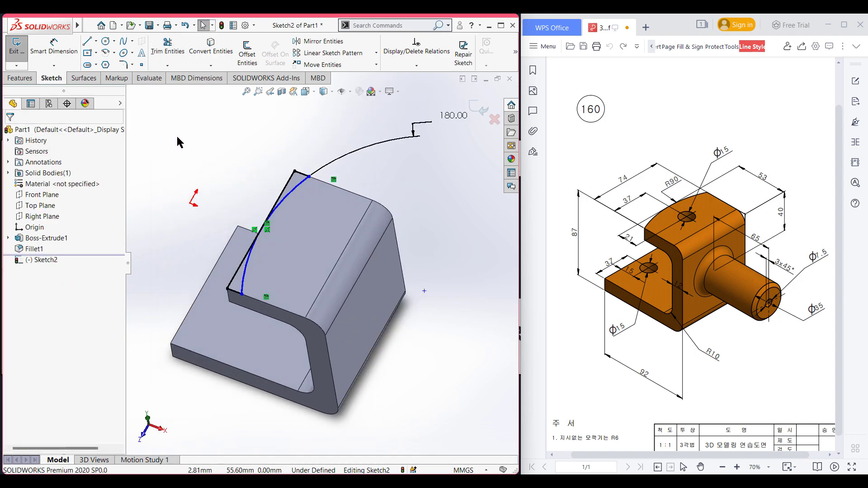
Step: Extrude-cut both regions between the line and arc 54 mm deep
click(20, 78)
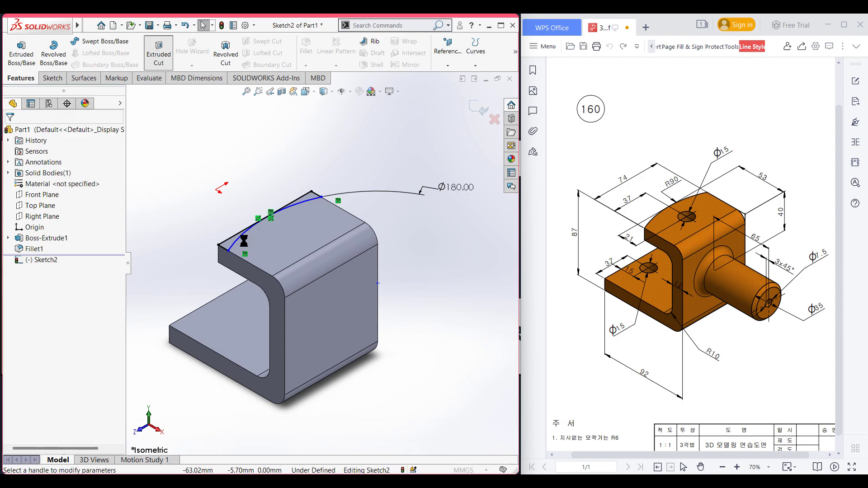
scroll(243, 245, down, 5)
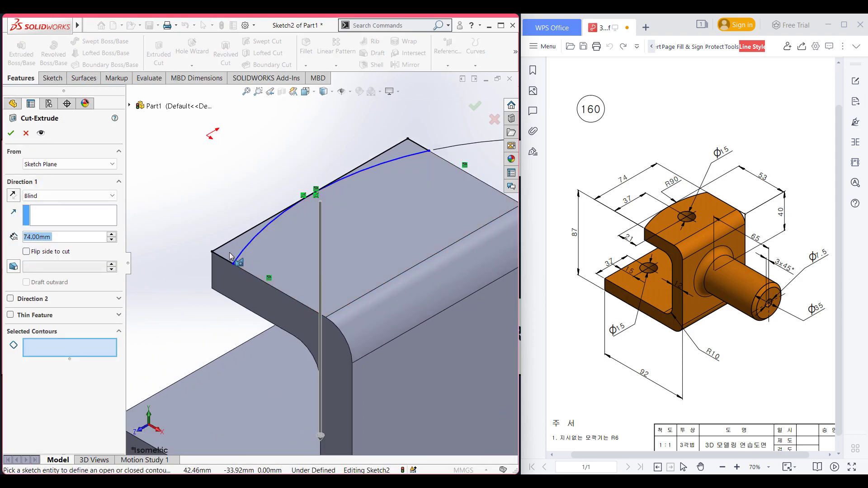
click(231, 256)
click(394, 151)
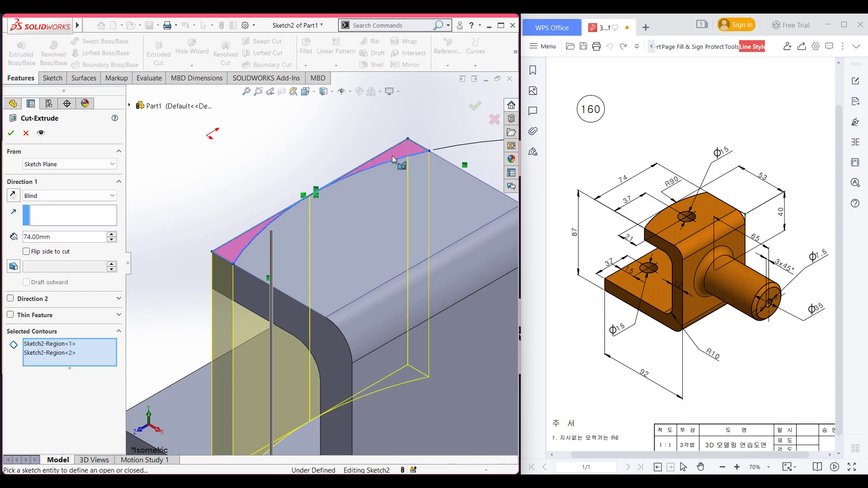
scroll(345, 266, up, 3)
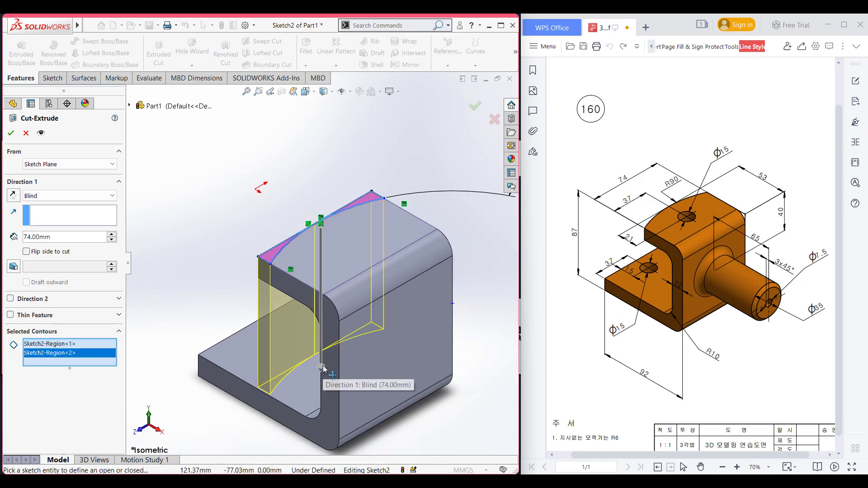
drag(321, 370, 317, 321)
click(11, 133)
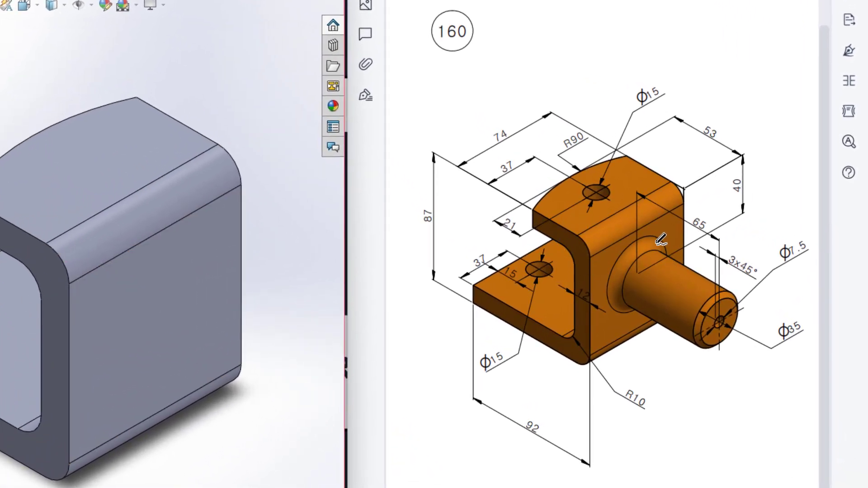
mouse_move(659, 250)
mouse_down()
mouse_move(618, 289)
mouse_move(624, 321)
mouse_move(688, 348)
mouse_move(721, 350)
mouse_move(733, 307)
mouse_move(725, 273)
mouse_move(628, 232)
mouse_up()
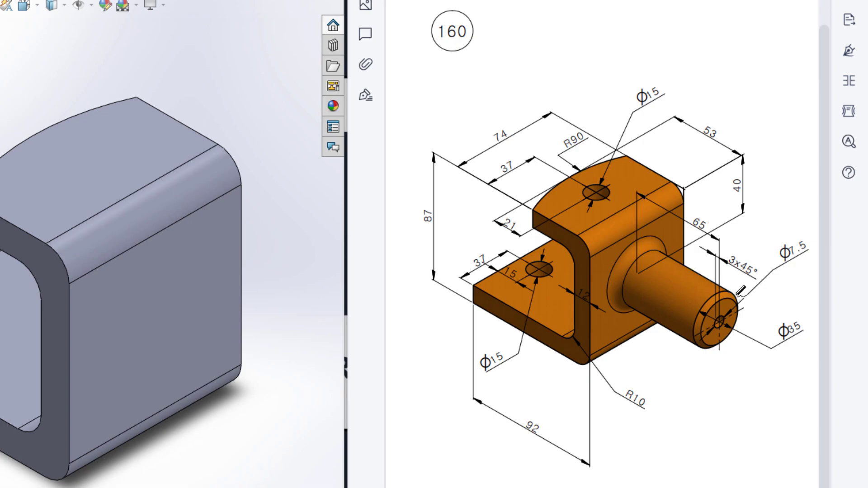
mouse_move(724, 296)
mouse_down()
mouse_move(697, 339)
mouse_move(714, 350)
mouse_move(728, 347)
mouse_move(742, 320)
mouse_move(731, 298)
mouse_up()
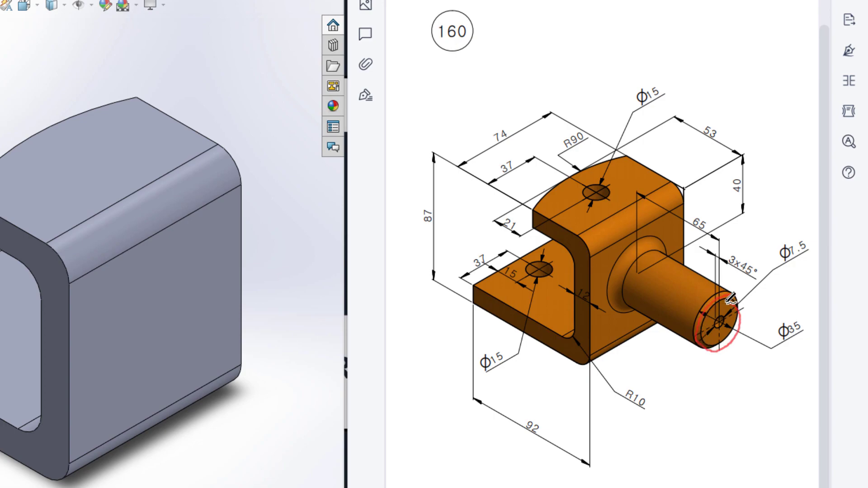
mouse_move(792, 314)
mouse_down()
mouse_move(770, 331)
mouse_move(784, 350)
mouse_move(802, 341)
mouse_up()
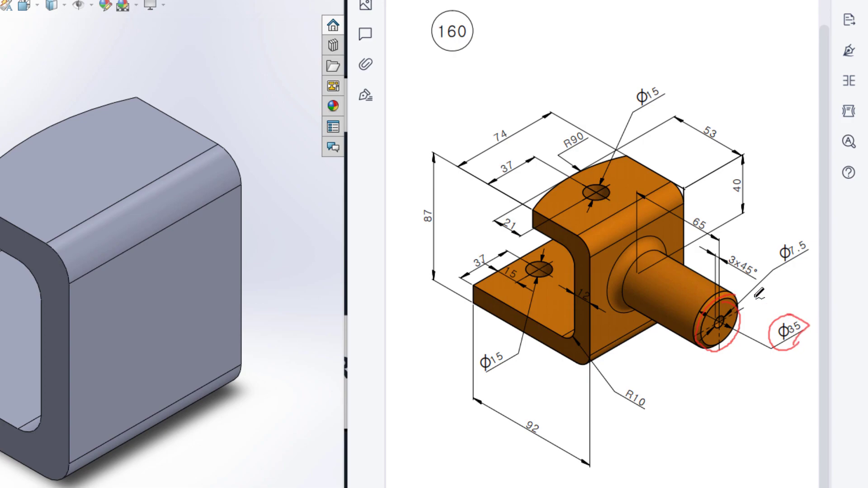
drag(700, 212, 703, 232)
drag(651, 244, 622, 273)
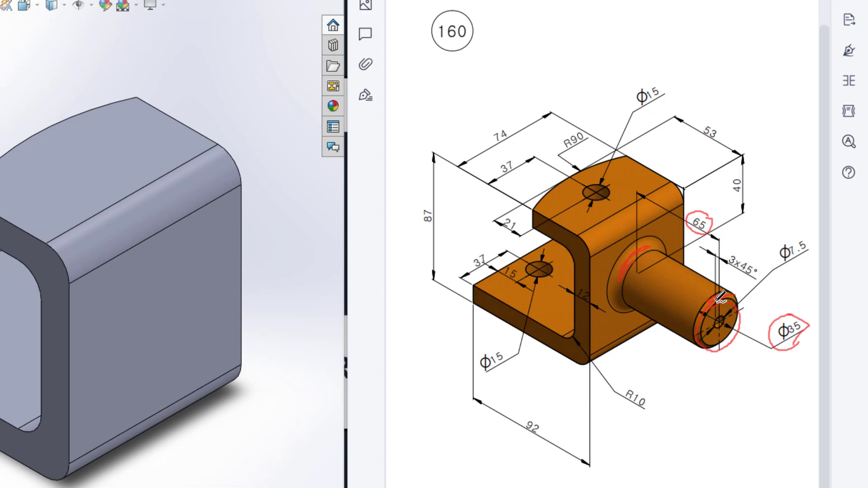
mouse_move(735, 250)
mouse_down()
mouse_move(761, 284)
mouse_move(766, 262)
mouse_move(738, 250)
mouse_up()
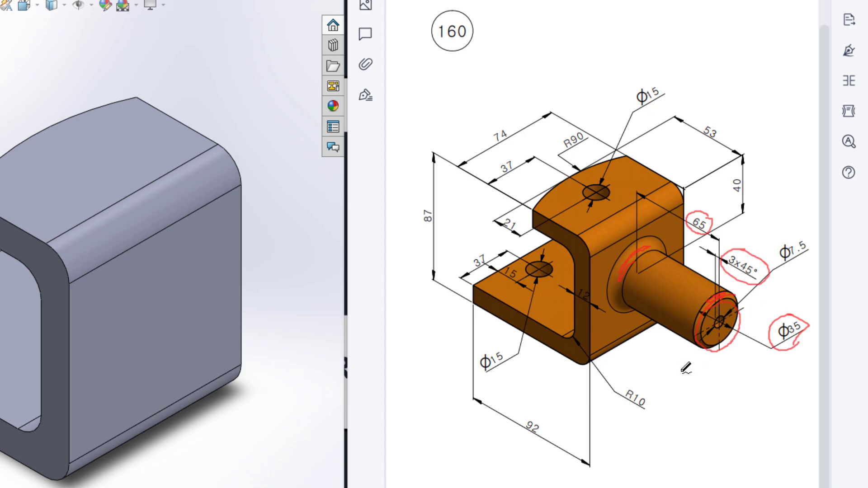
key(Escape)
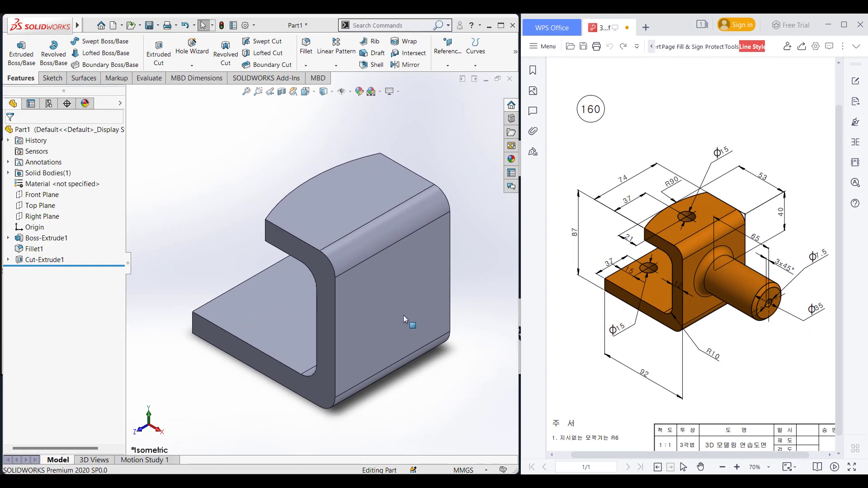
Step: Sketch a Ø35 circle centred on the midpoint of the upright's front face
right_click(397, 312)
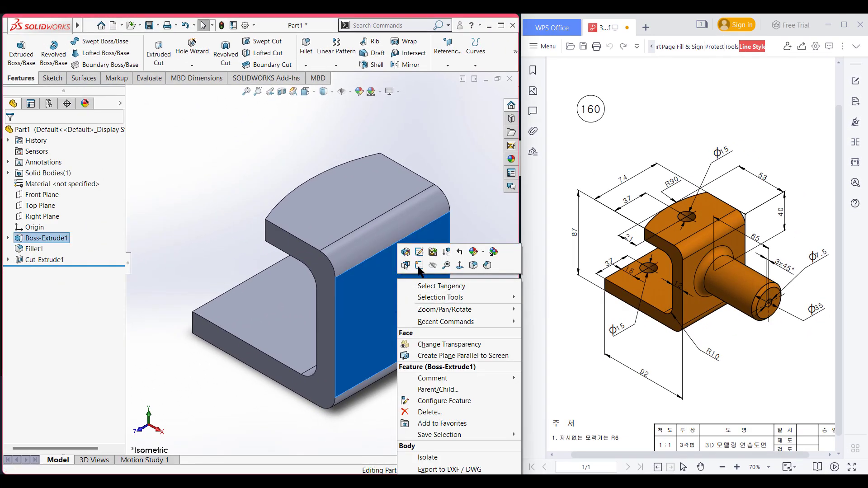
click(419, 266)
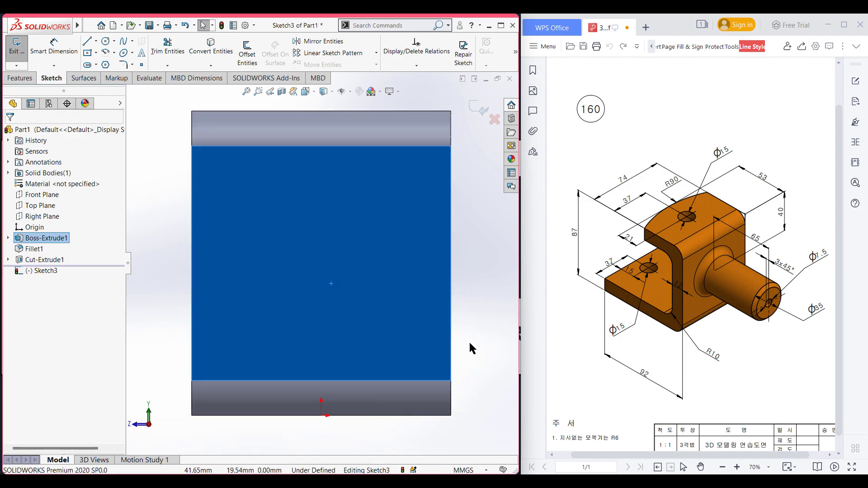
click(476, 338)
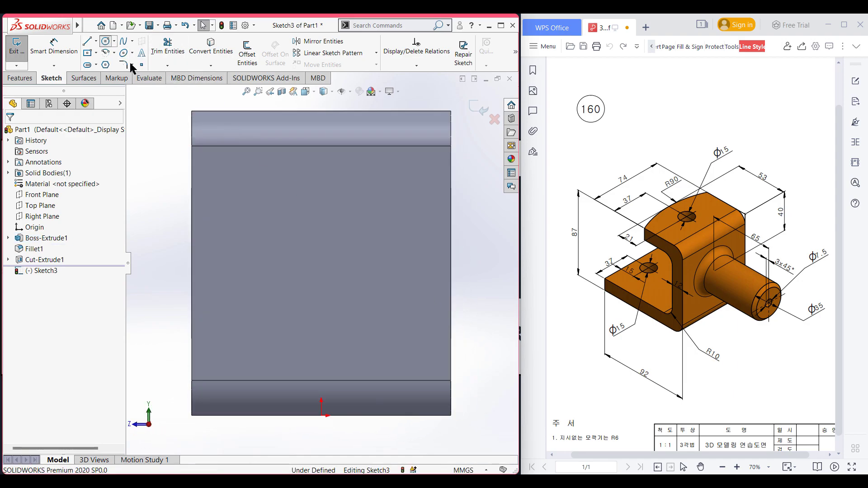
click(106, 42)
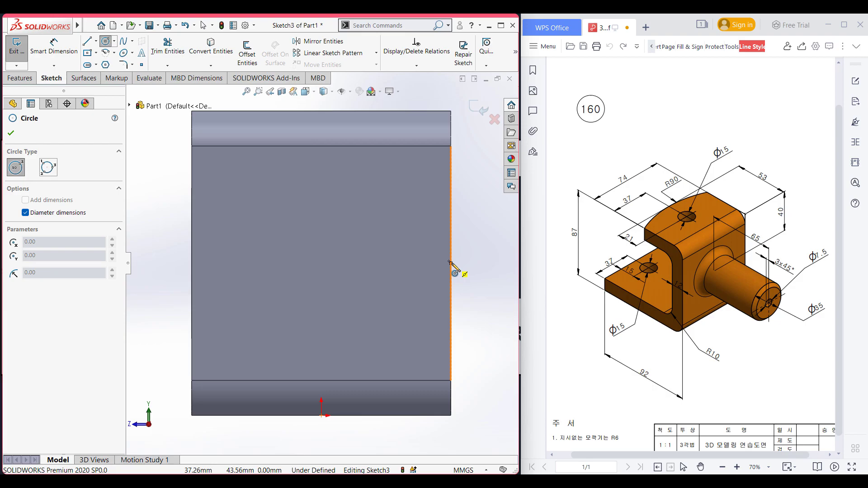
click(322, 264)
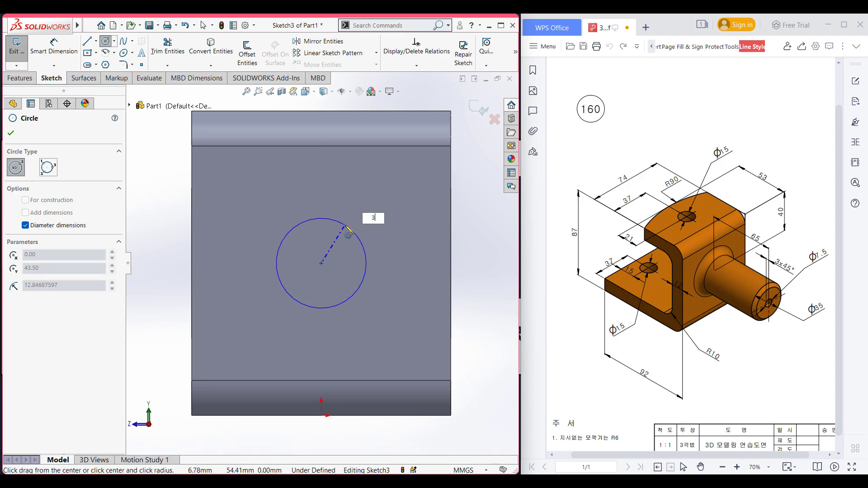
text(35)
key(Return)
key(ctrl+7)
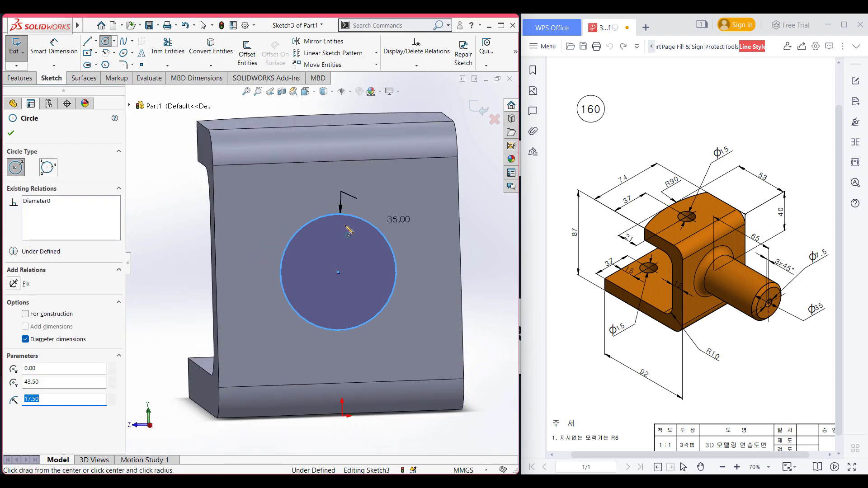
Step: Extrude the Ø35 circle 65 mm into a boss
click(9, 80)
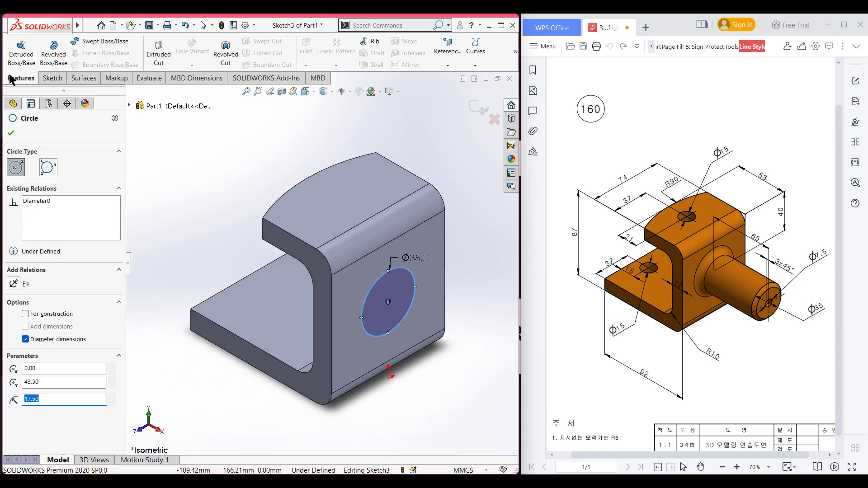
click(15, 55)
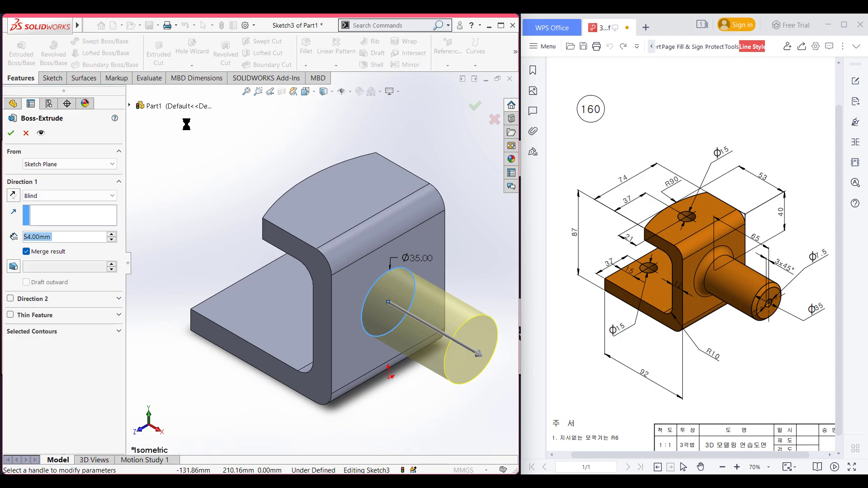
text(65)
key(Return)
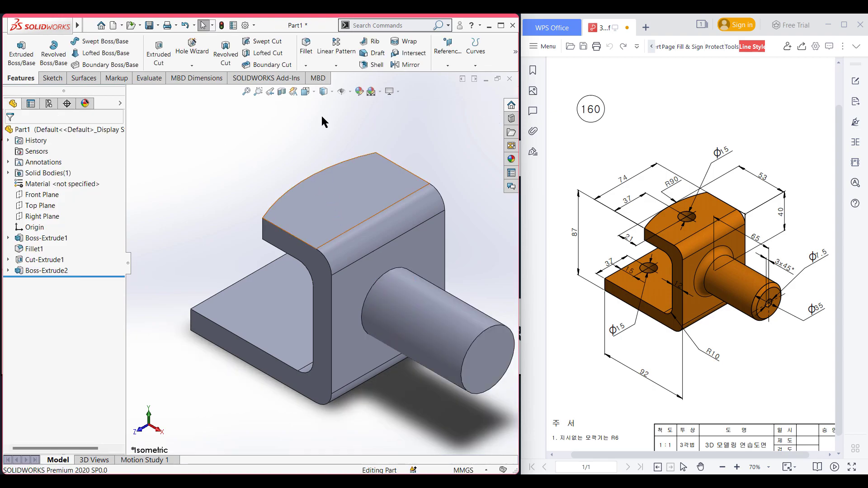
click(306, 45)
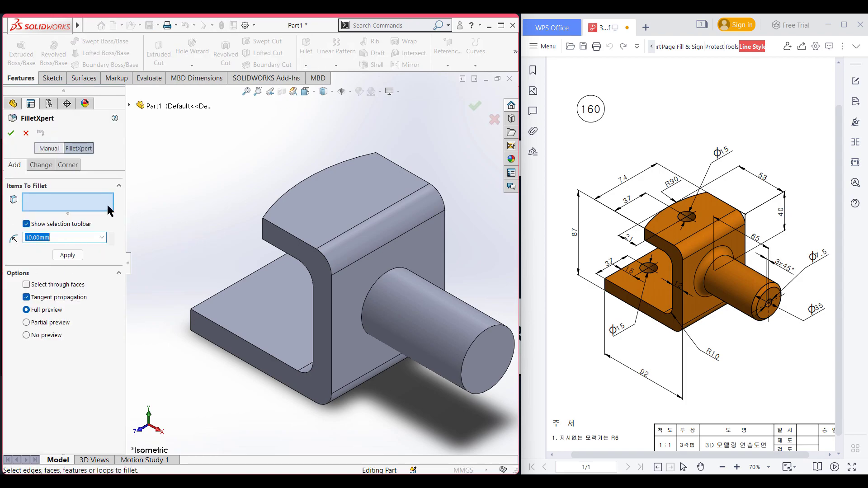
Step: Fillet the boss root 10 mm, then chamfer the boss's end edge 3 mm at 45°
click(371, 295)
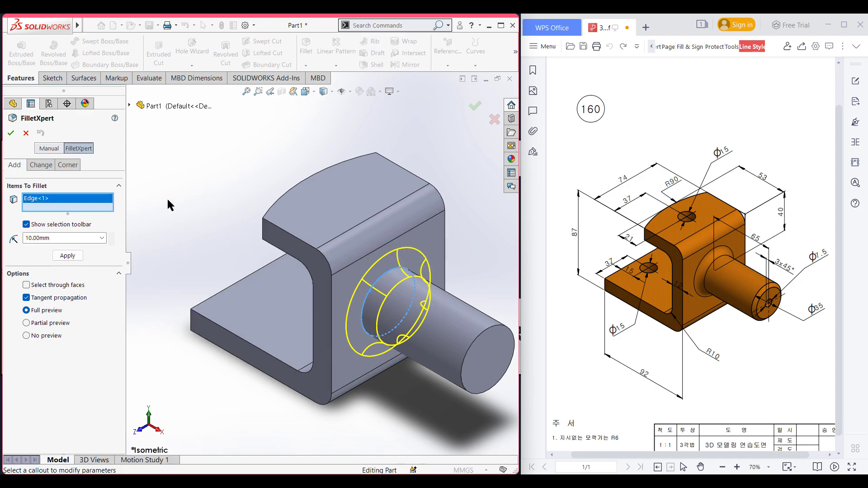
click(11, 133)
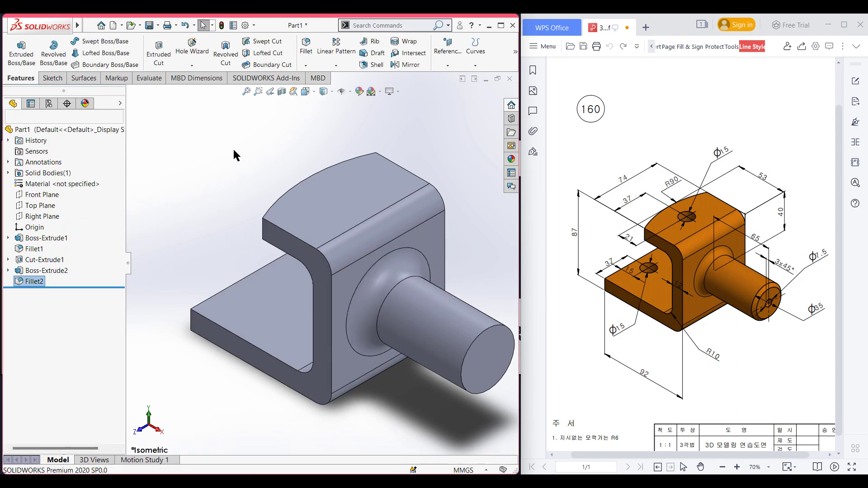
click(298, 65)
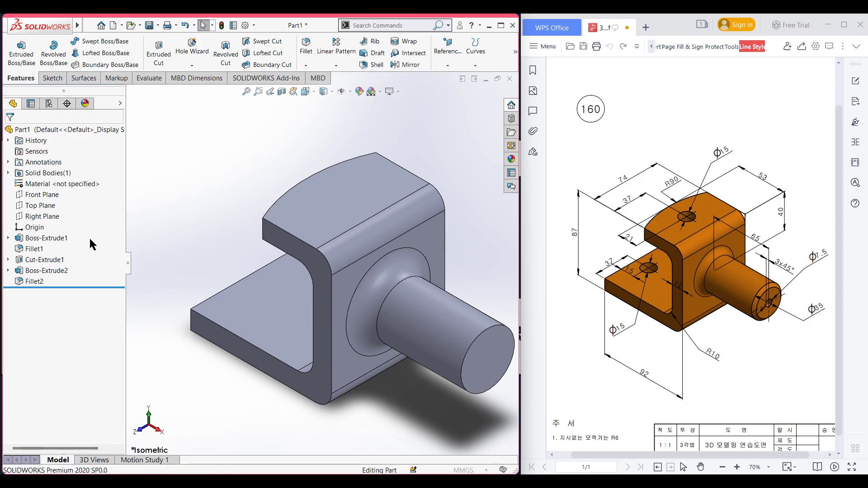
text(3)
key(Return)
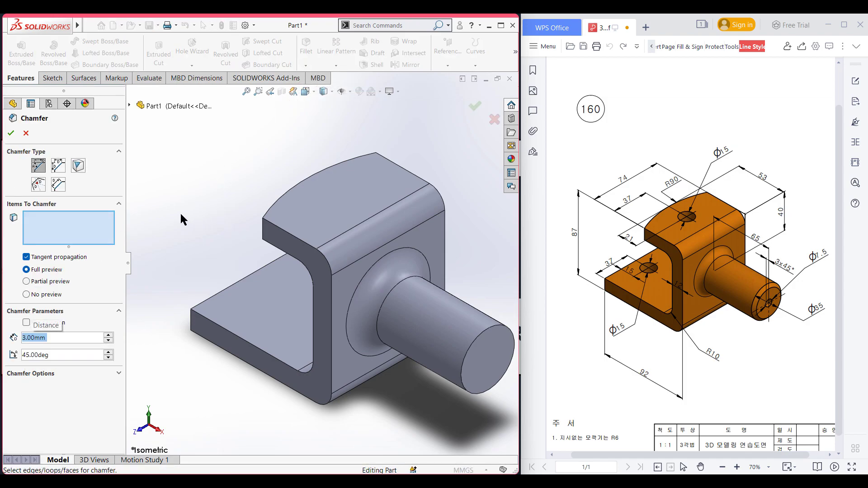
click(462, 352)
click(11, 133)
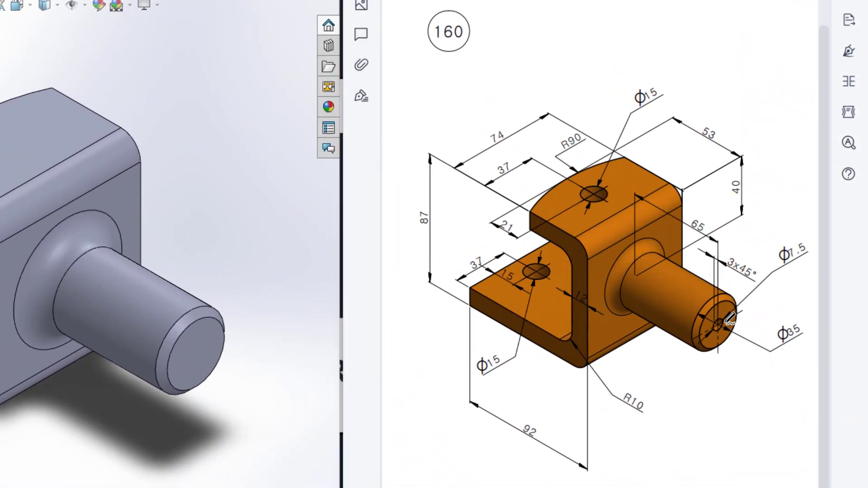
Step: Circle in red the top Φ15 hole, upper 37, 21 and the base Φ15 hole and labels
mouse_move(607, 189)
mouse_down()
mouse_move(580, 181)
mouse_move(589, 203)
mouse_up()
mouse_move(657, 75)
mouse_down()
mouse_move(636, 101)
mouse_move(650, 105)
mouse_move(662, 82)
mouse_up()
drag(528, 205, 575, 178)
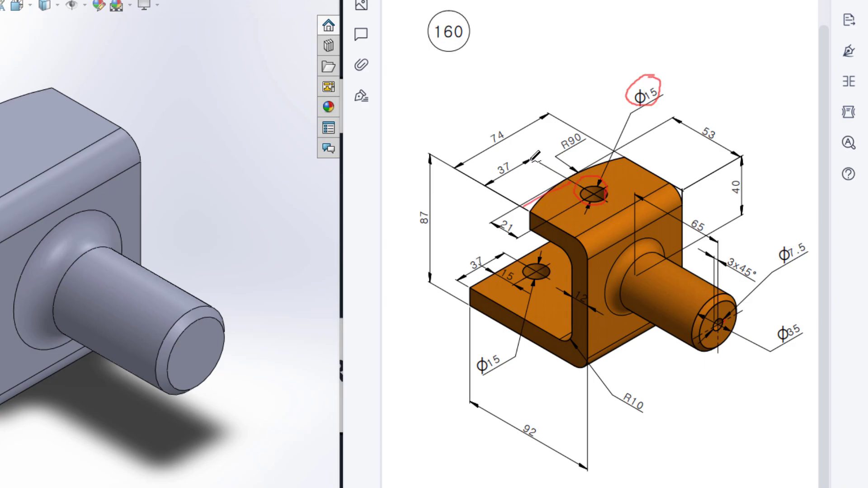
mouse_move(518, 157)
mouse_down()
mouse_move(489, 172)
mouse_move(514, 177)
mouse_move(516, 159)
mouse_up()
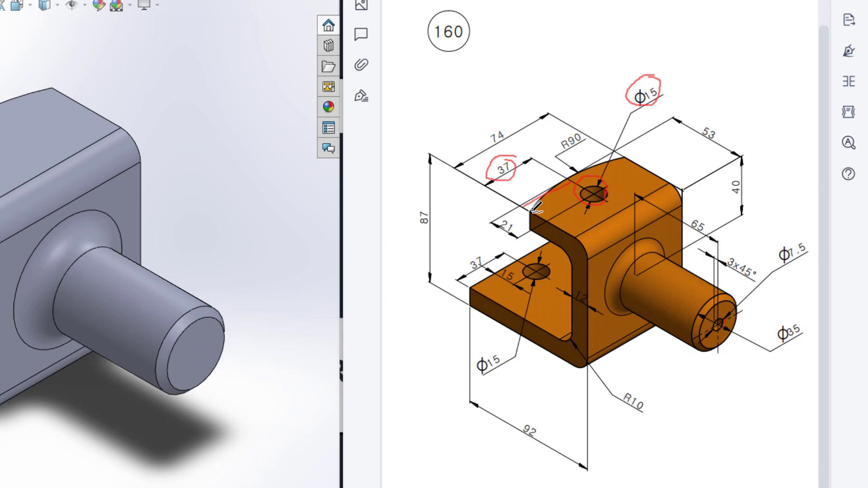
mouse_move(499, 215)
mouse_down()
mouse_move(497, 234)
mouse_move(516, 220)
mouse_up()
mouse_move(551, 272)
mouse_down()
mouse_move(526, 263)
mouse_move(523, 274)
mouse_move(548, 270)
mouse_up()
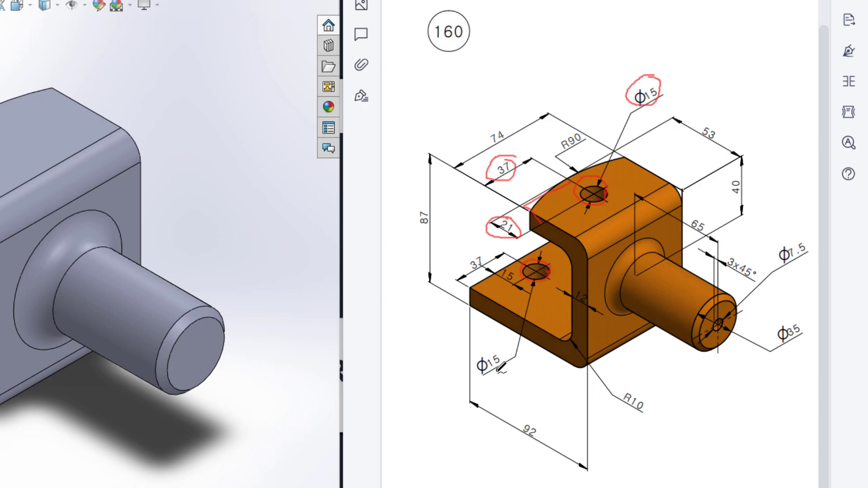
mouse_move(503, 349)
mouse_down()
mouse_move(475, 356)
mouse_move(500, 374)
mouse_move(504, 362)
mouse_up()
Step: Circle in red the lower 37 dimension and the Φ7.5 hole at the shaft end
drag(513, 258, 478, 286)
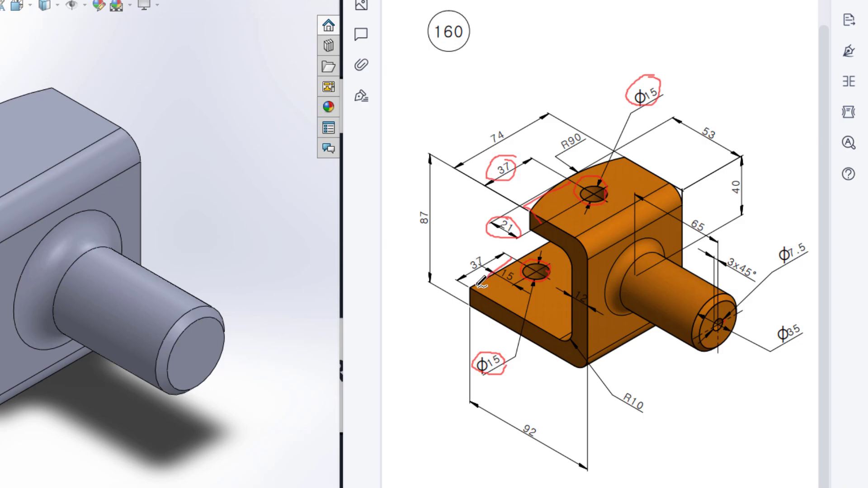
mouse_move(472, 252)
mouse_down()
mouse_move(504, 295)
mouse_move(510, 267)
mouse_move(497, 267)
mouse_move(511, 286)
mouse_move(510, 265)
mouse_up()
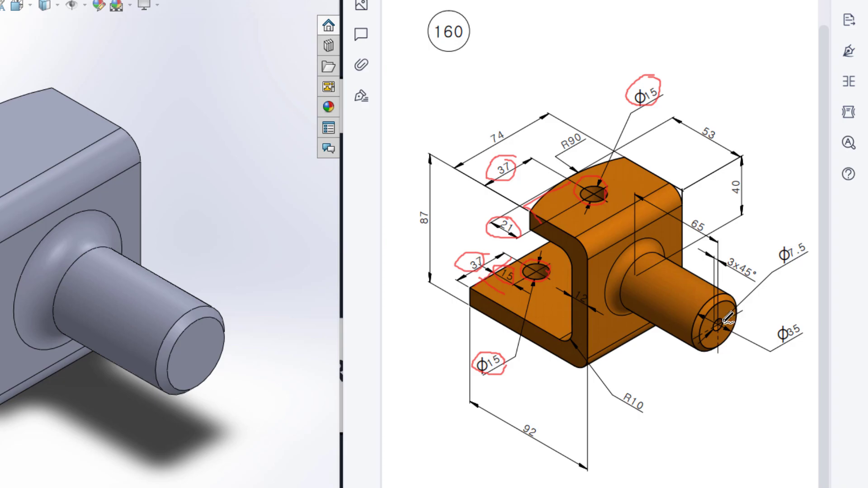
mouse_move(722, 324)
mouse_down()
mouse_move(710, 315)
mouse_move(729, 329)
mouse_move(725, 312)
mouse_up()
mouse_move(792, 235)
mouse_down()
mouse_move(778, 246)
mouse_move(782, 266)
mouse_move(807, 268)
mouse_move(816, 242)
mouse_move(790, 239)
mouse_up()
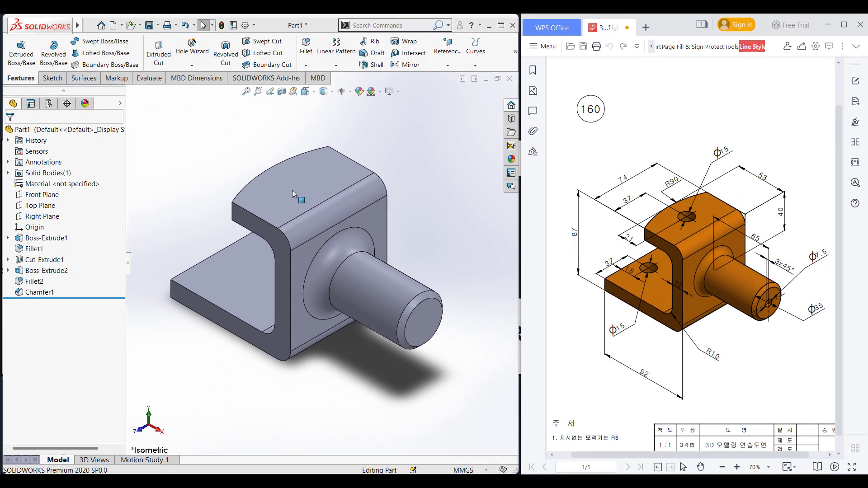
Step: Start a sketch on the curved top face and draw a Ø15 circle
right_click(292, 189)
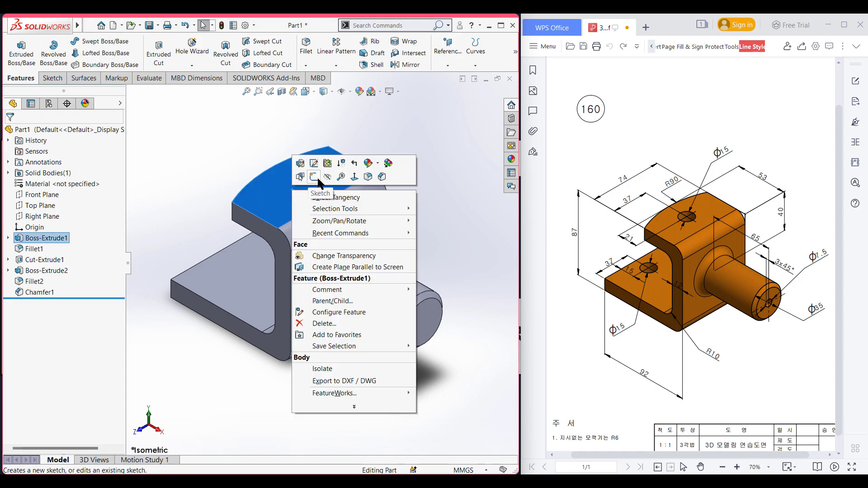
click(314, 177)
key(ctrl+8)
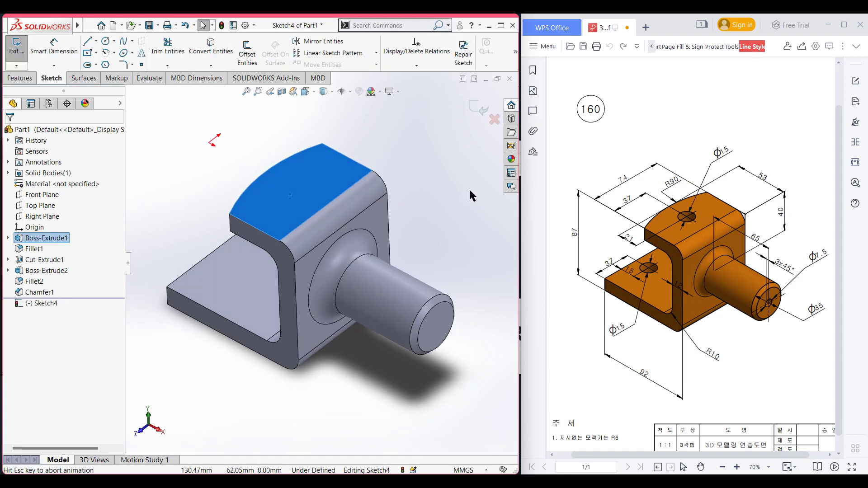
click(394, 162)
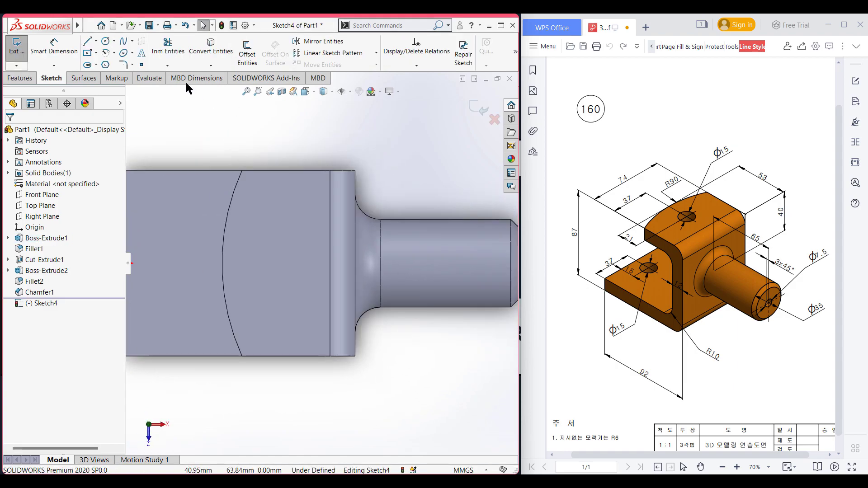
click(105, 41)
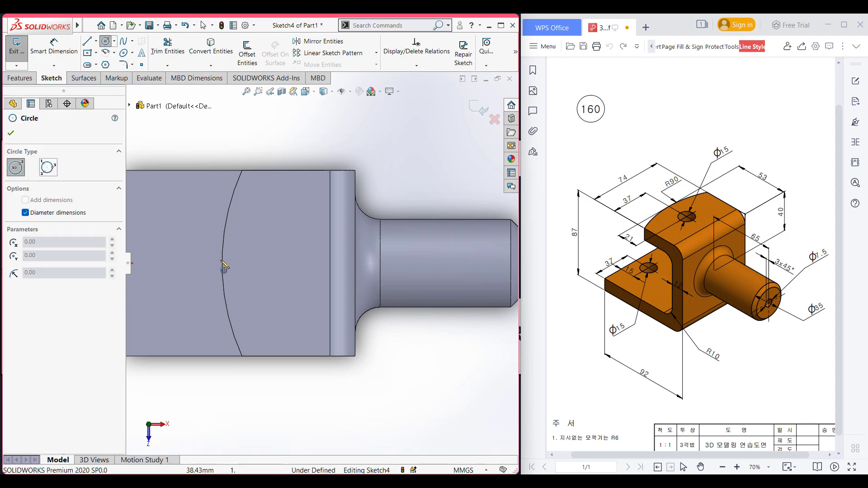
click(279, 263)
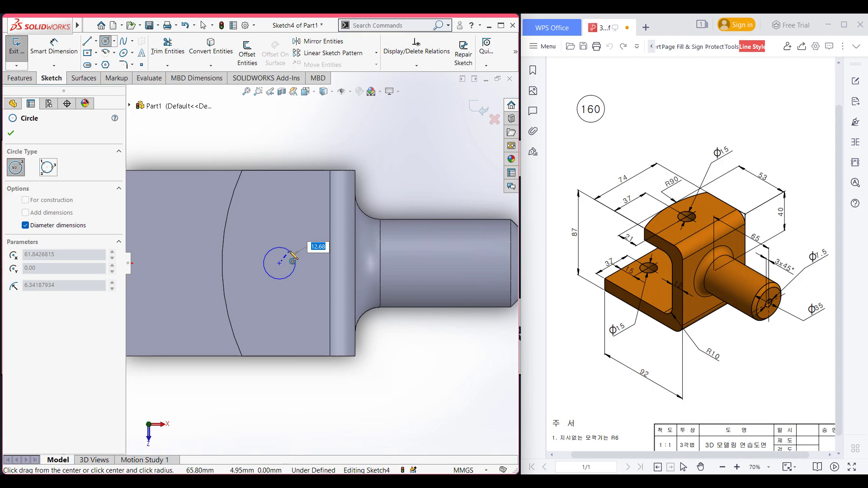
key(Return)
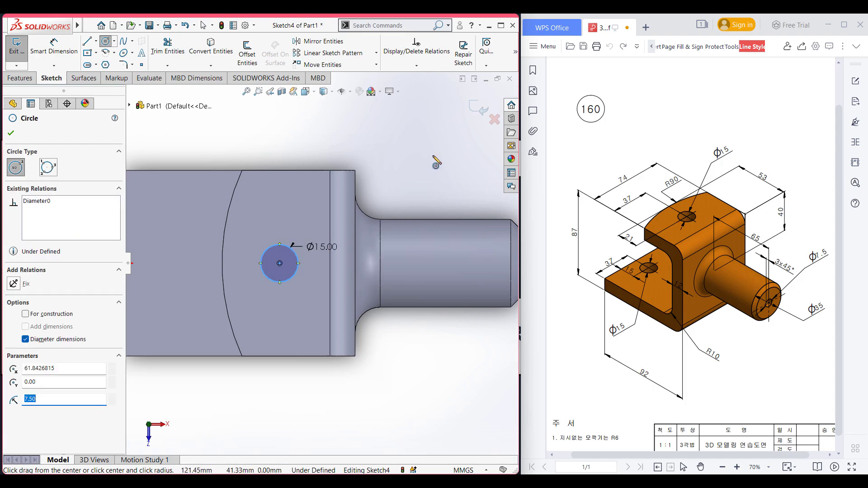
Step: Dimension the circle 21 mm from the curved edge and 37 mm from the side edge
key(d)
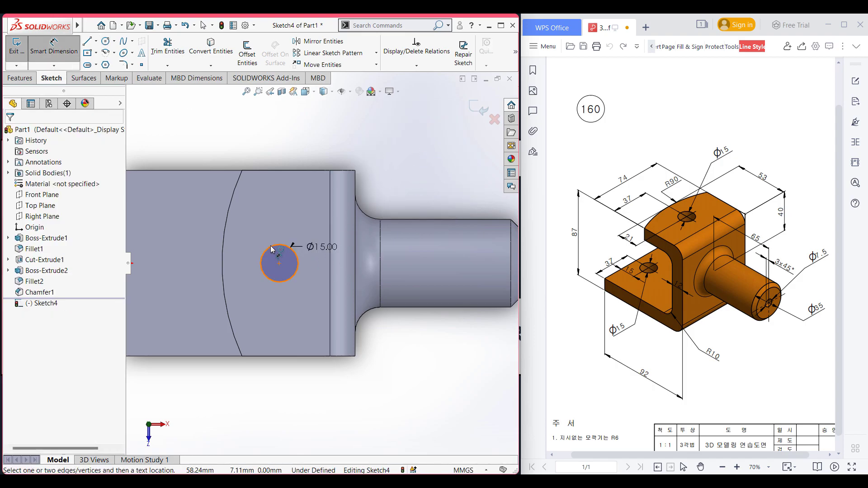
click(297, 261)
scroll(221, 264, down, 3)
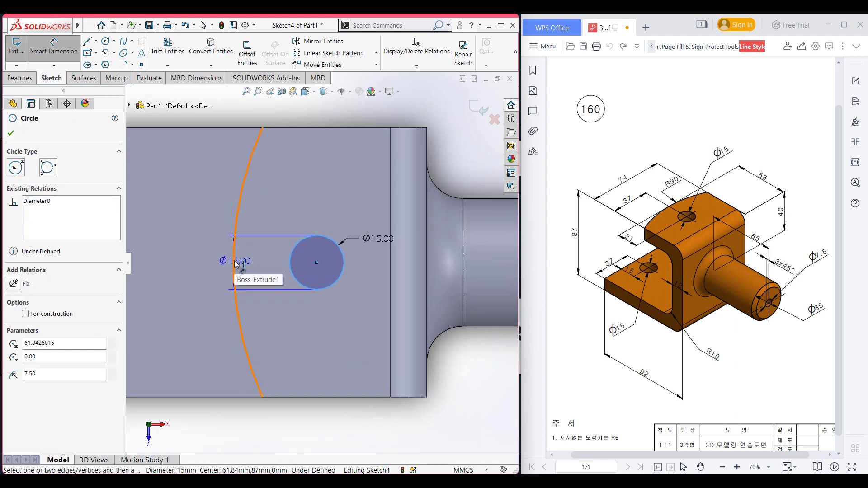
click(235, 264)
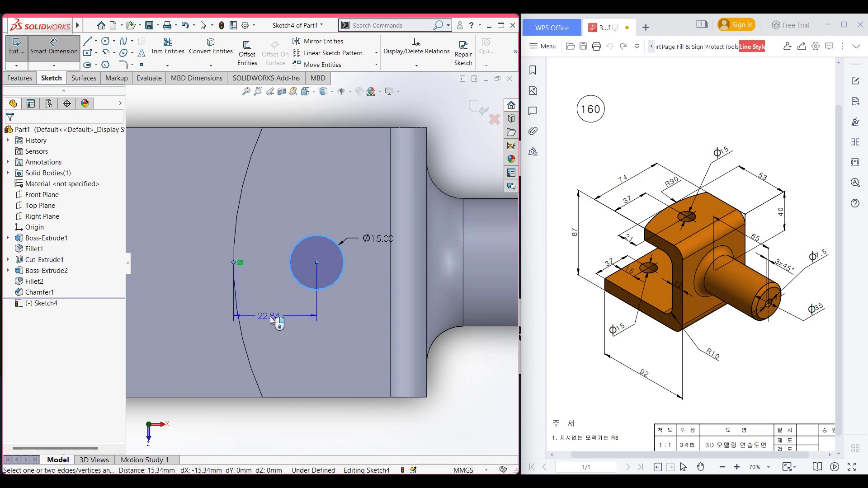
click(270, 317)
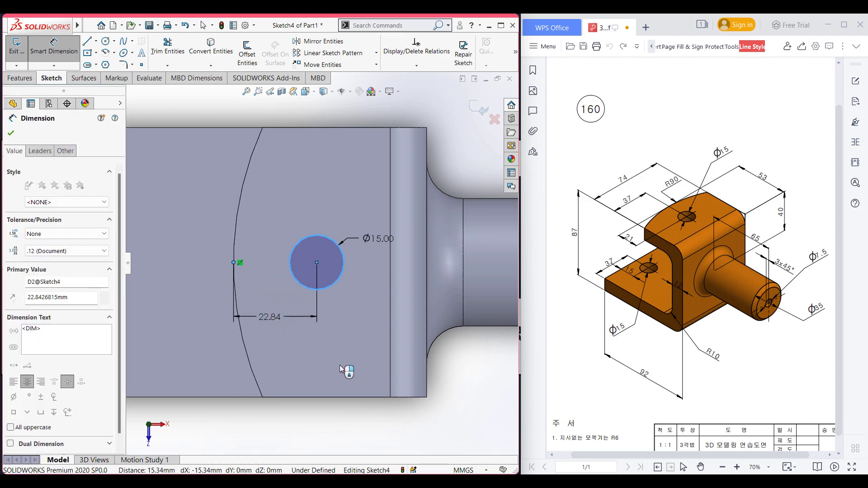
key(Return)
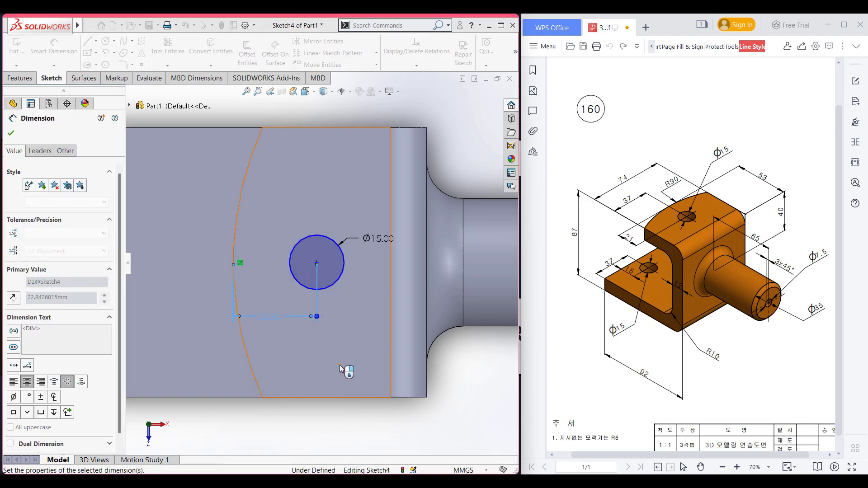
click(330, 292)
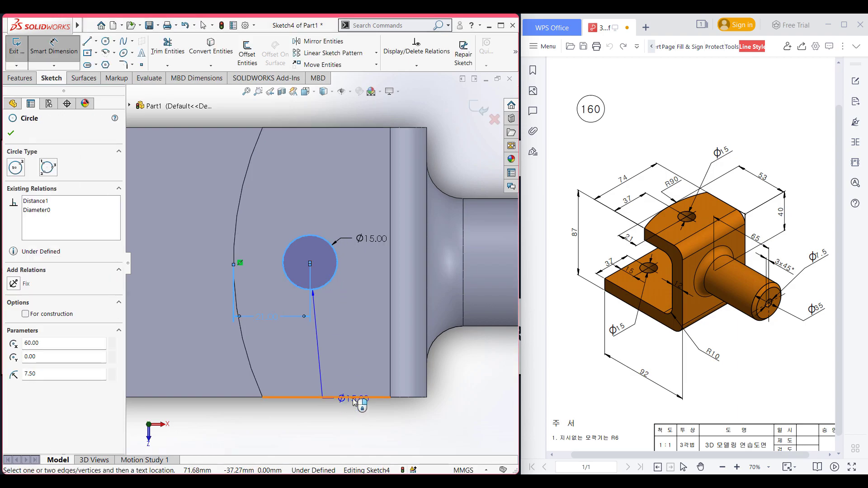
click(354, 398)
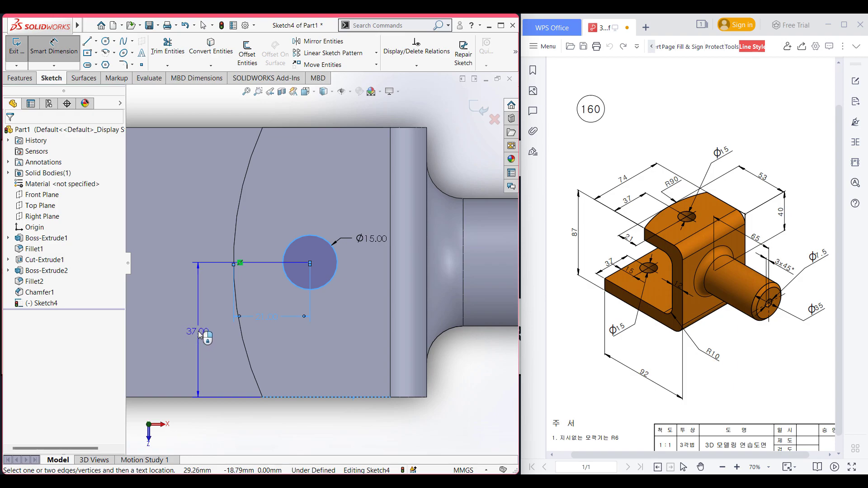
click(201, 335)
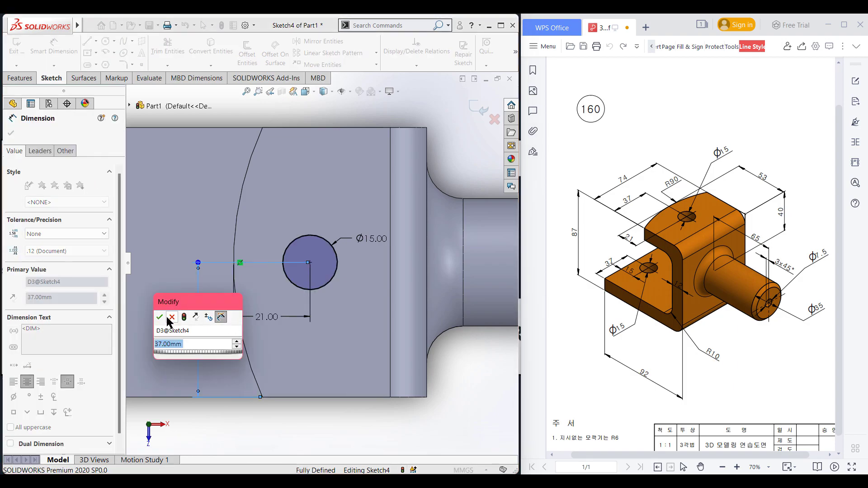
click(159, 318)
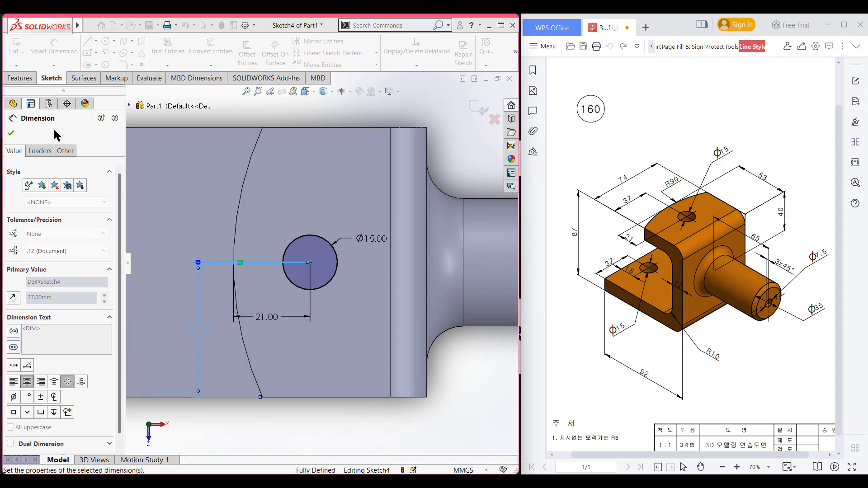
key(Escape)
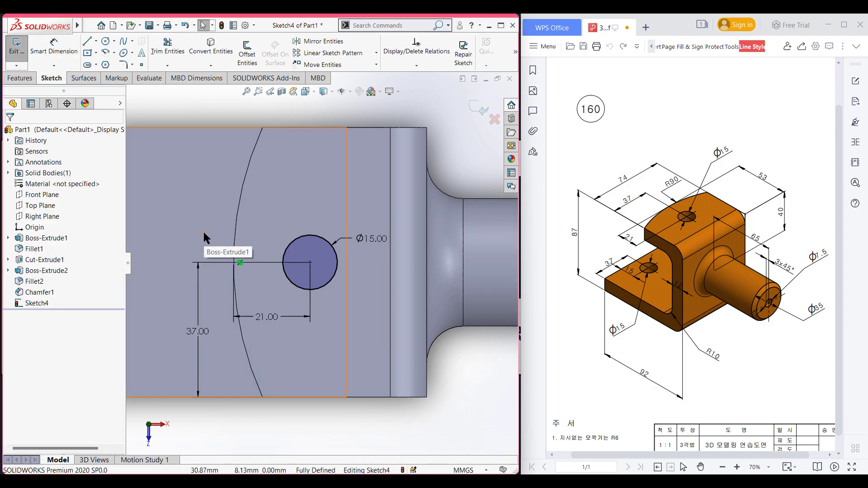
key(ctrl+7)
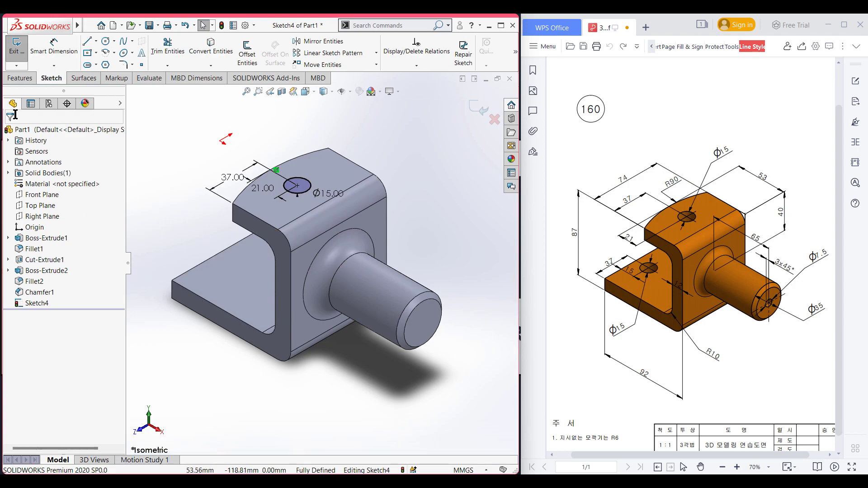
Step: Extrude-cut the Ø15 circle Blind 12 mm deep through the top flange
click(20, 78)
click(158, 53)
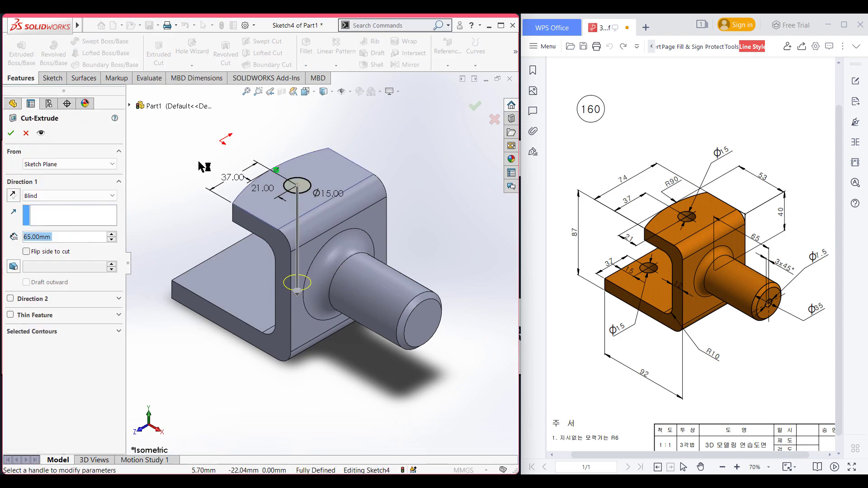
text(12)
key(Return)
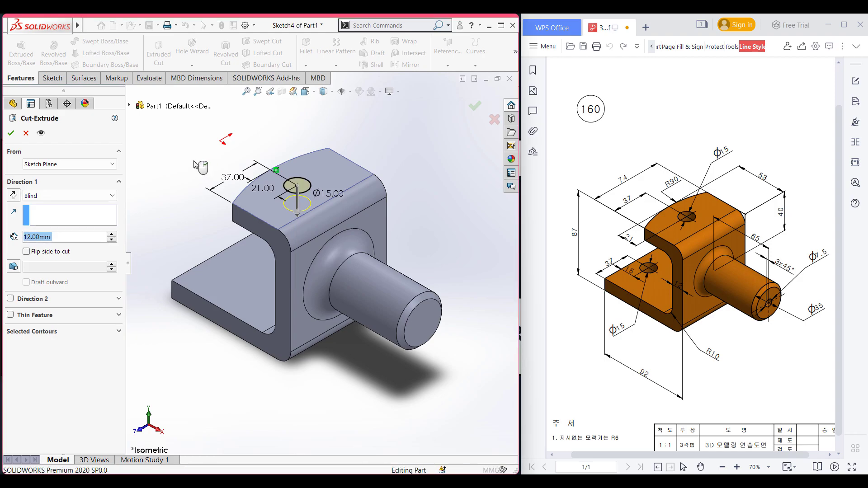
click(227, 278)
Step: Start a sketch on the base face, view it head-on, and draw a Ø15 circle
right_click(233, 276)
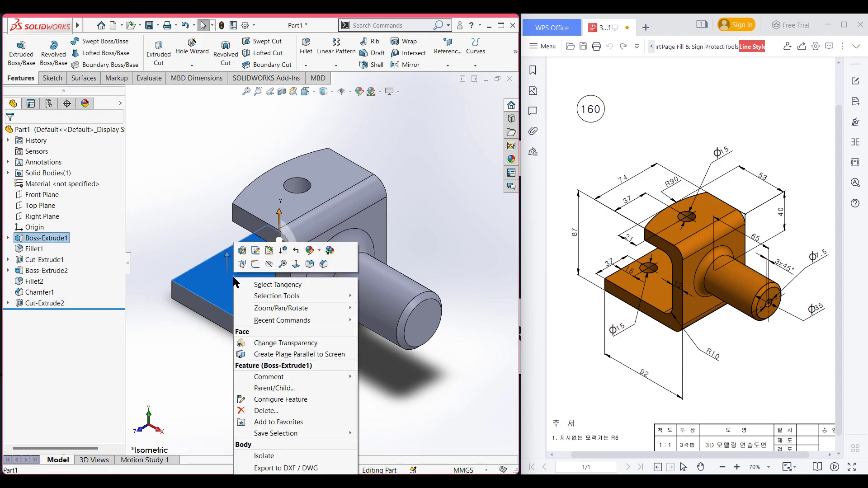
click(255, 264)
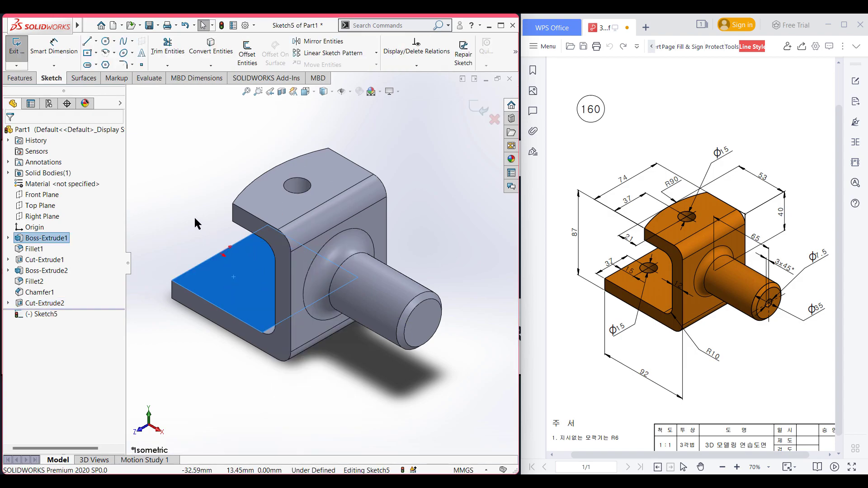
key(ctrl+8)
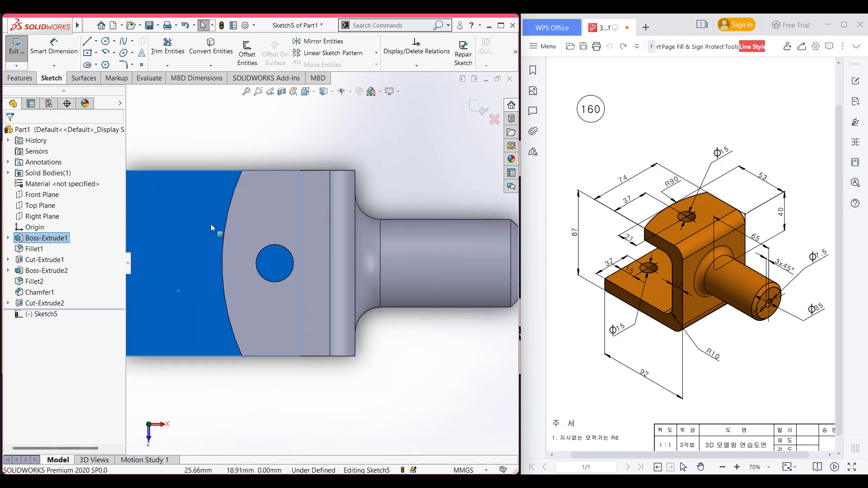
click(191, 158)
click(105, 41)
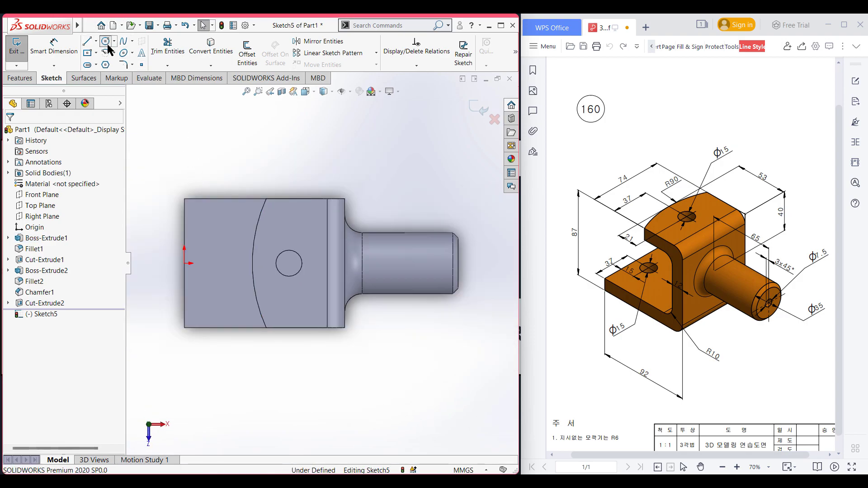
click(231, 262)
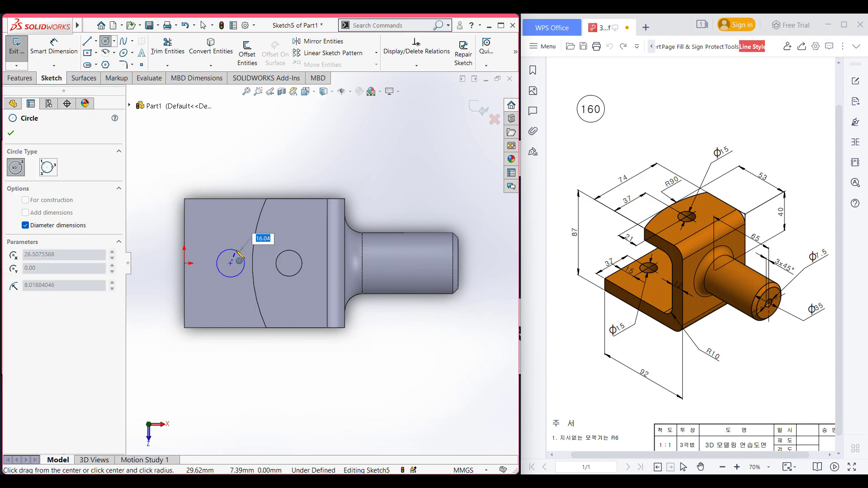
text(15)
key(Return)
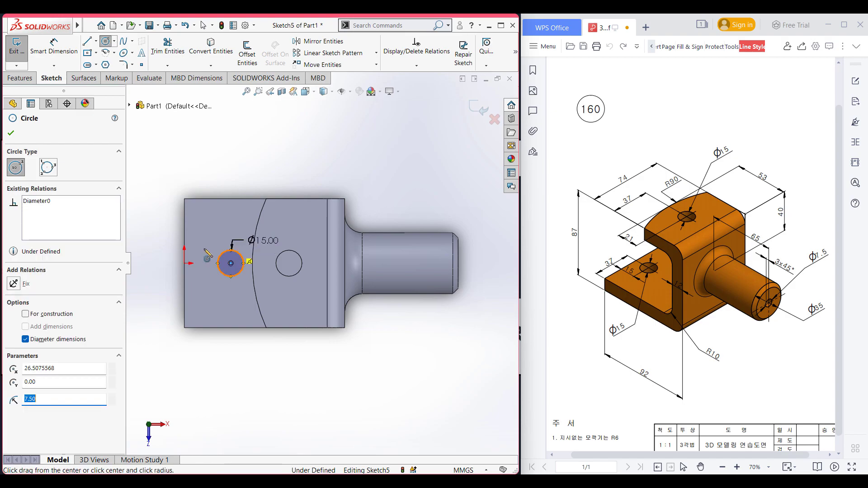
Step: Locate the circle 15 mm from the end edge and 37 mm from the side edge
right_drag(293, 166, 297, 112)
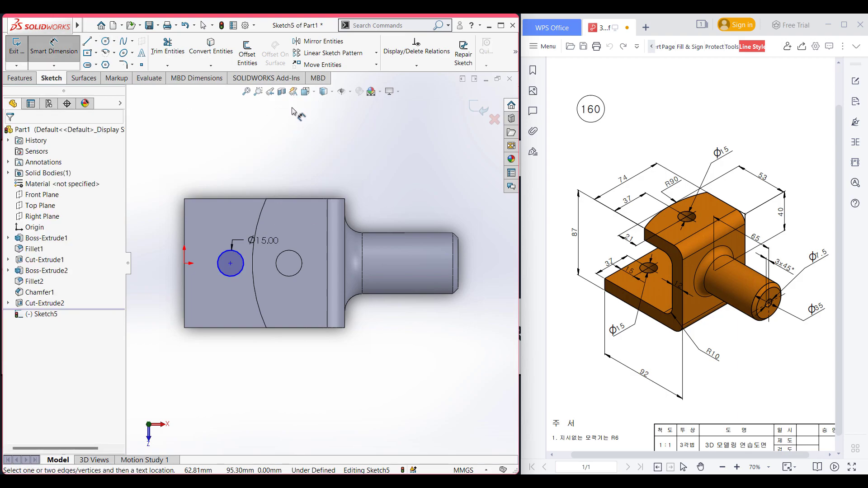
click(222, 272)
click(185, 285)
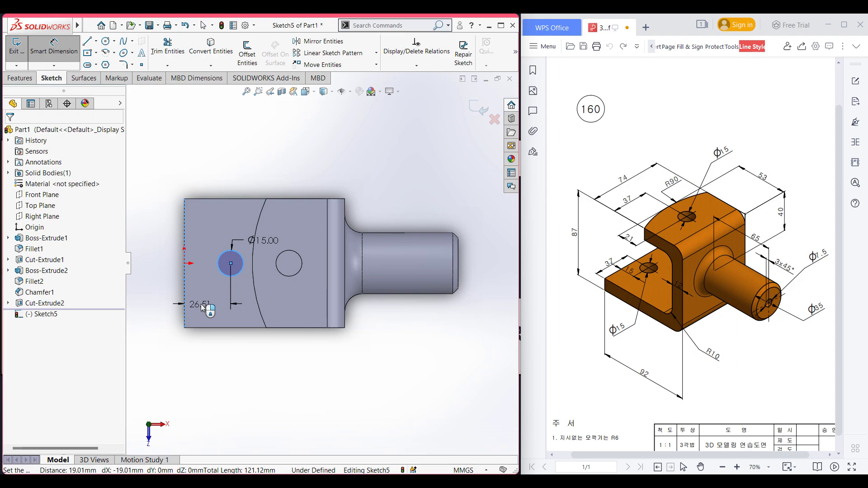
click(201, 304)
text(15)
key(Return)
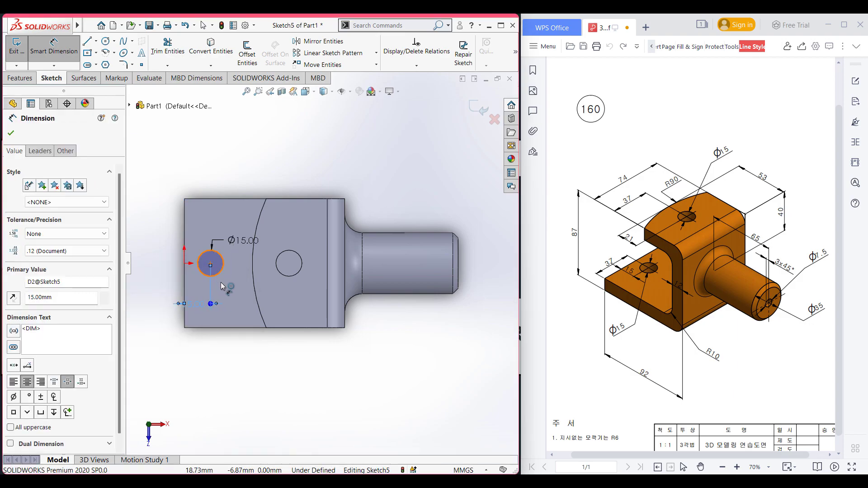
click(220, 283)
click(232, 327)
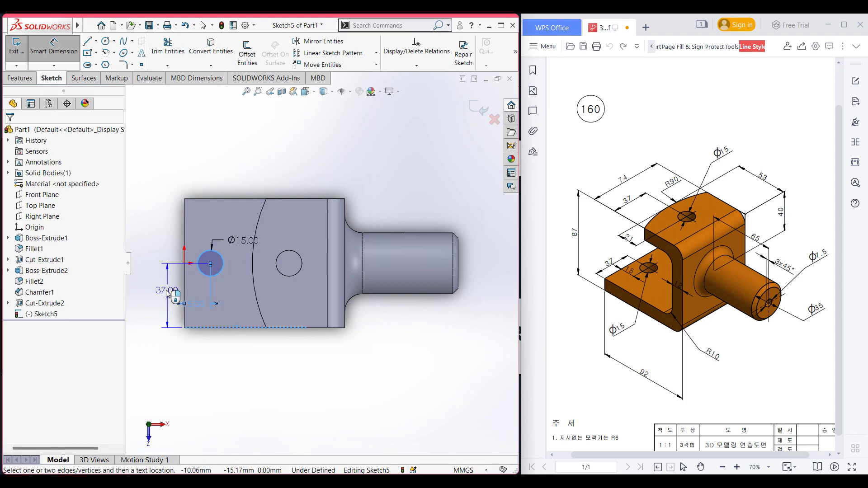
click(173, 293)
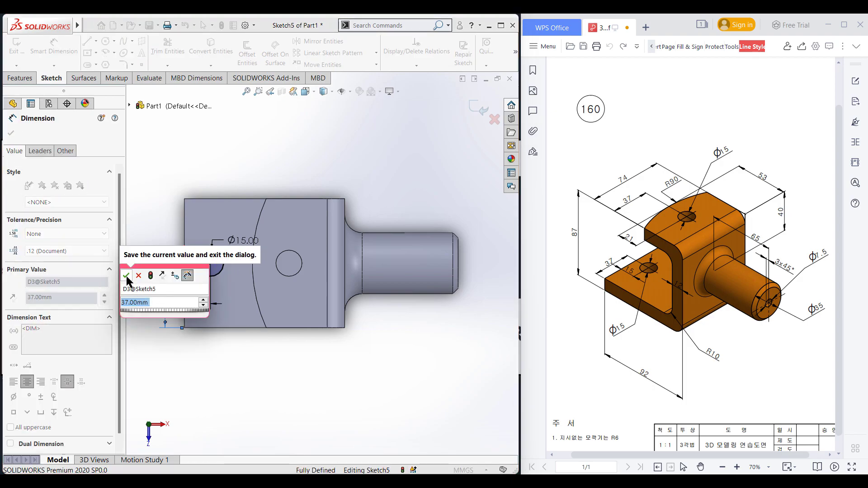
click(127, 277)
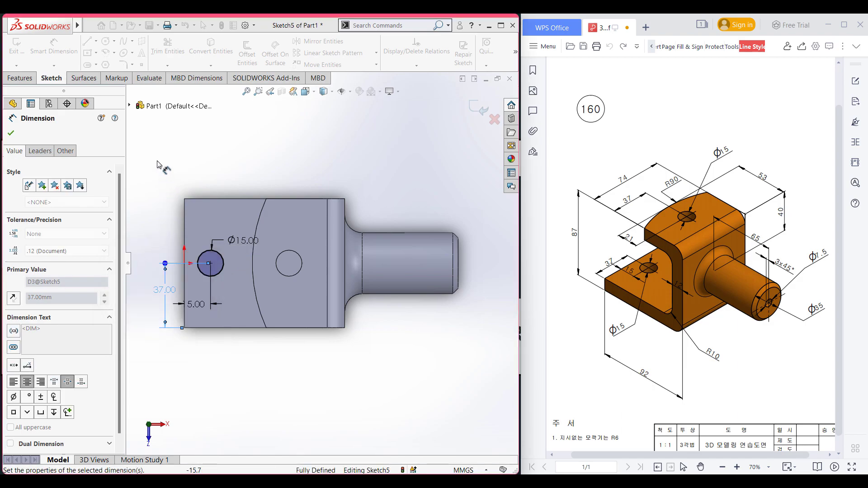
click(11, 133)
key(Escape)
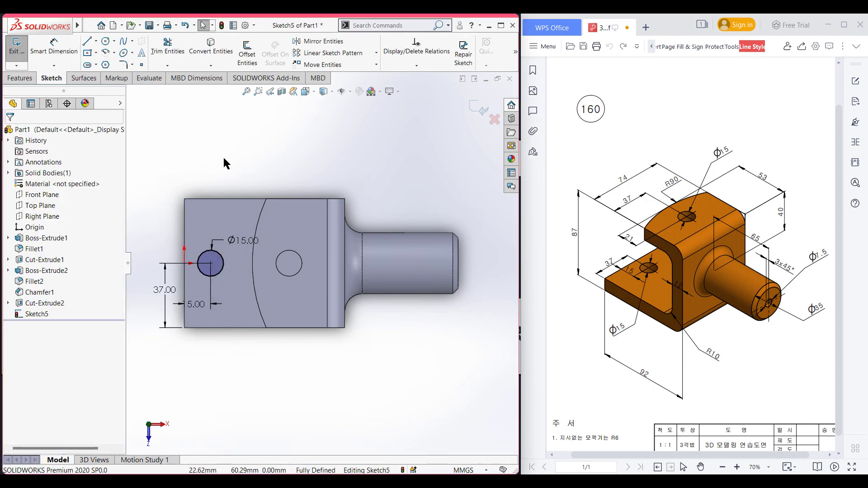
key(ctrl+7)
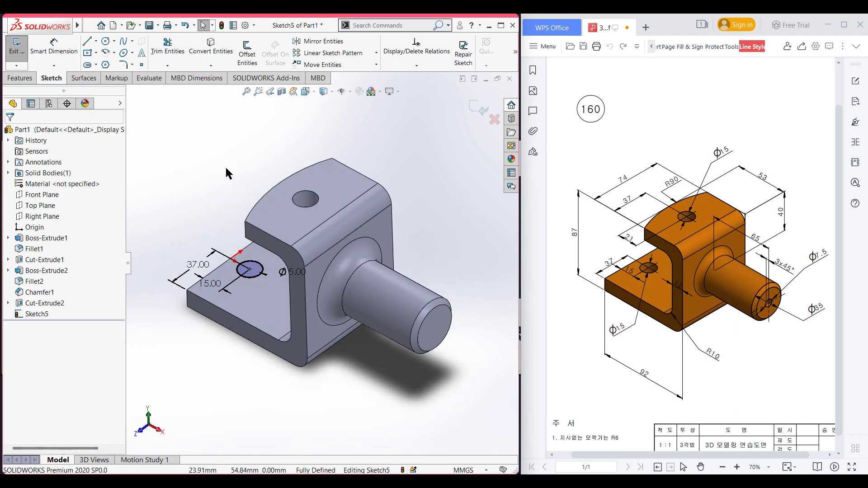
Step: Extrude-cut the Ø15 circle through the 12 mm base plate as Cut-Extrude3
click(10, 79)
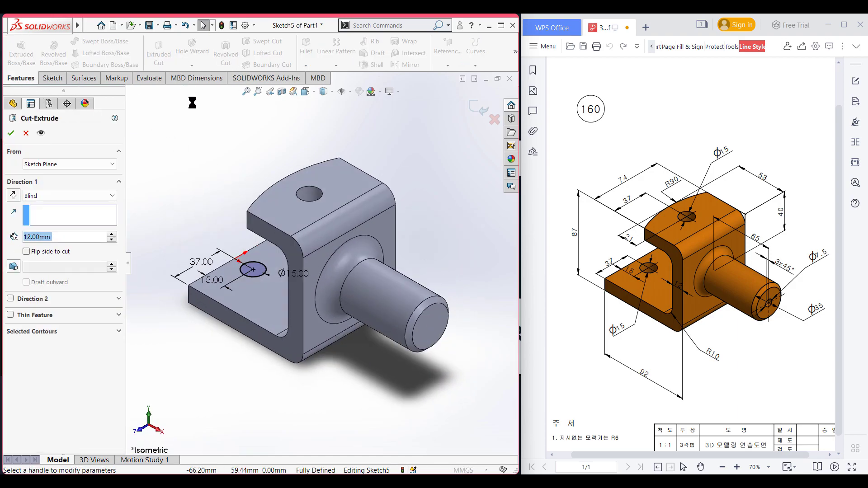
click(11, 132)
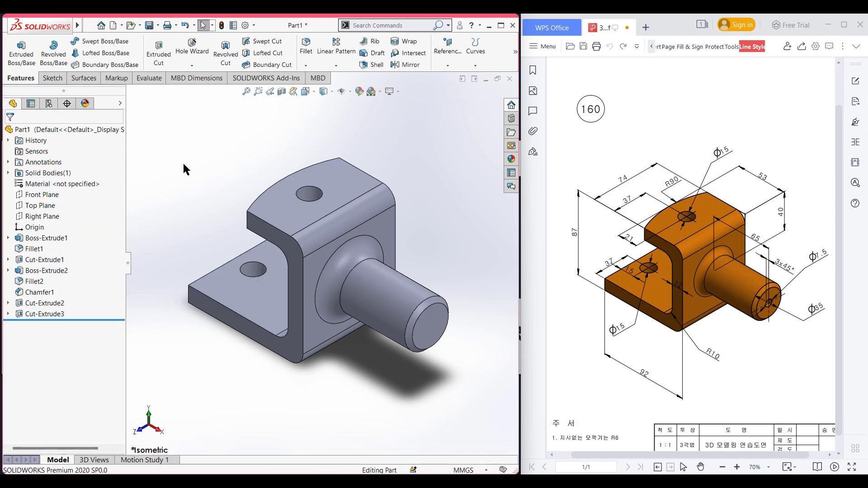
Step: In a new sketch on the boss end face, draw a Ø7.5 circle at its centre
right_click(434, 326)
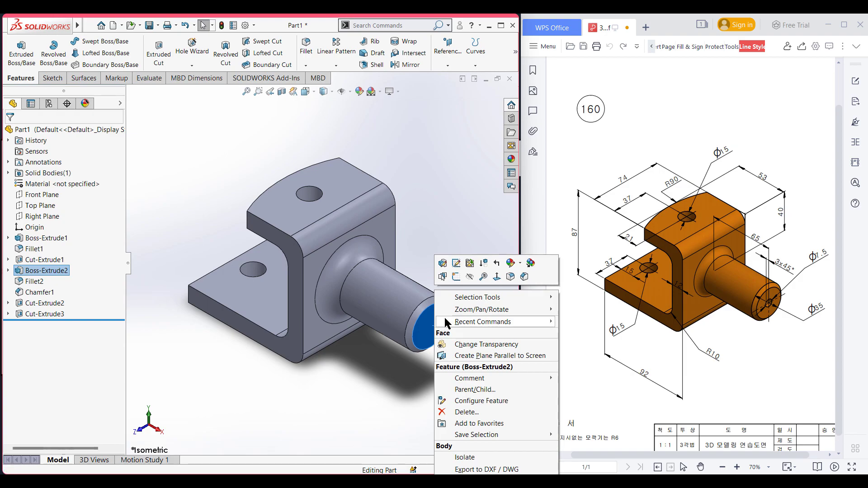
click(456, 279)
key(ctrl+8)
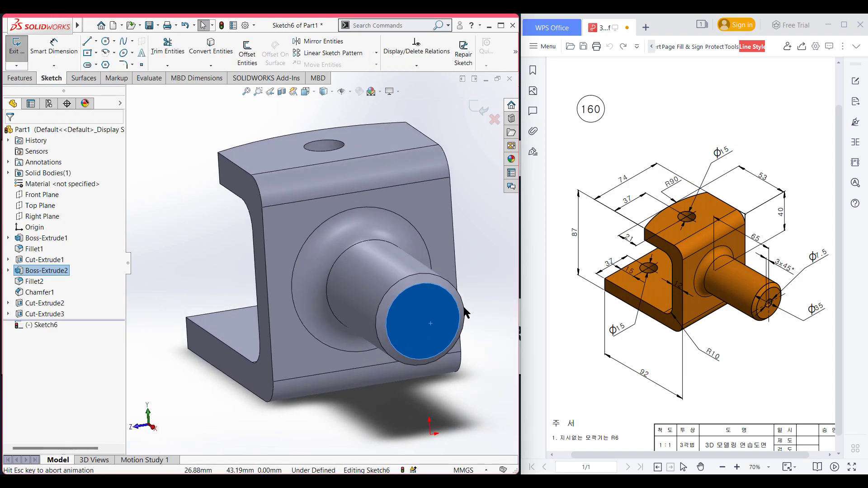
right_drag(148, 228, 192, 228)
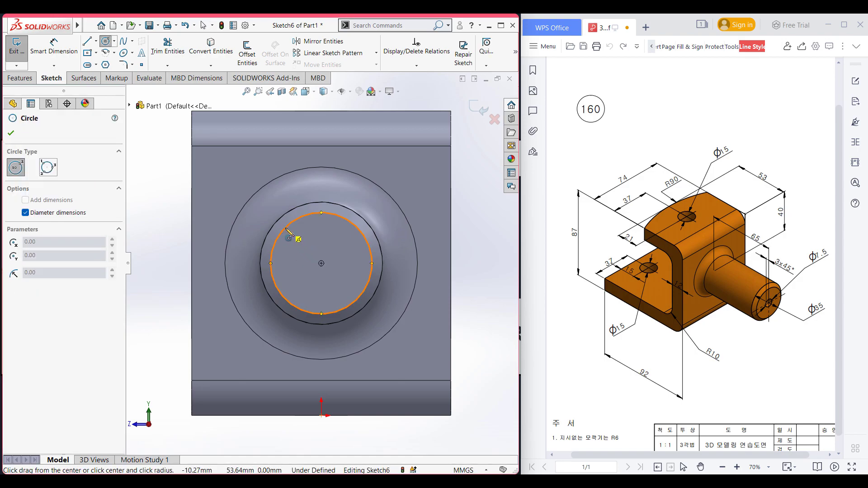
click(321, 264)
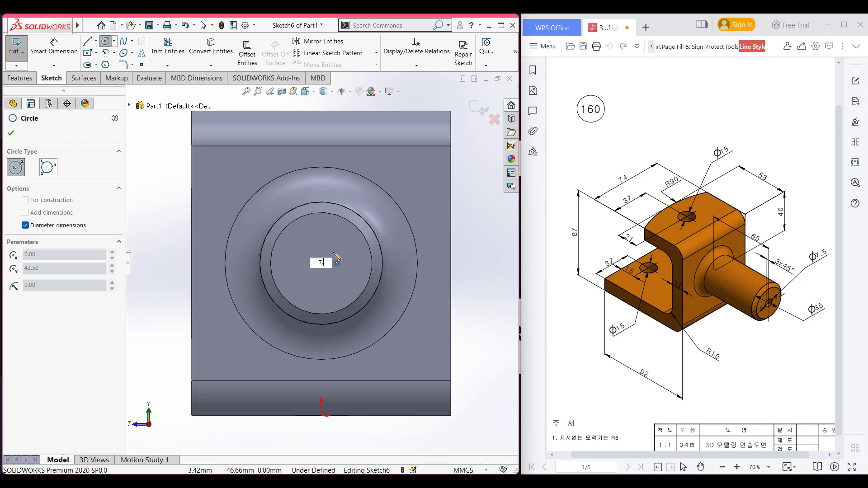
key(Return)
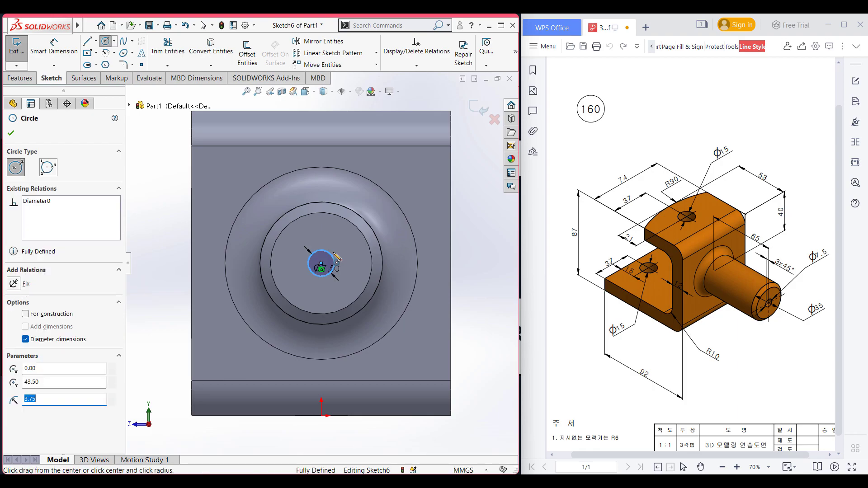
key(ctrl+7)
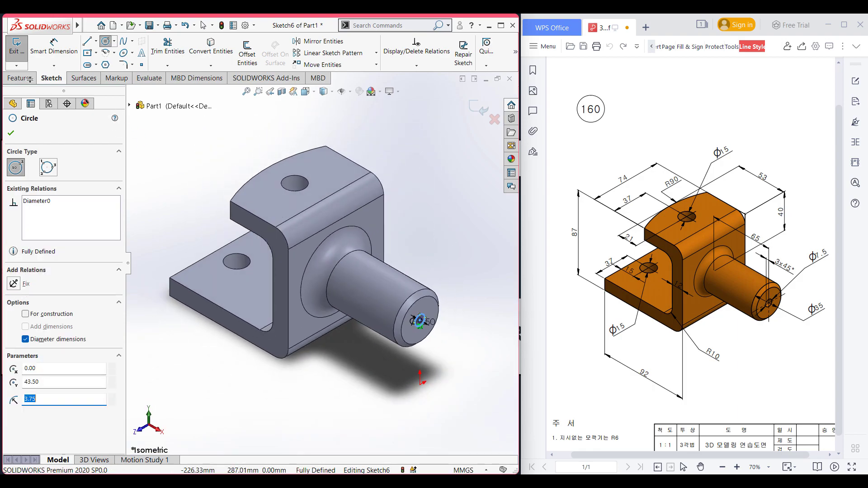
click(23, 79)
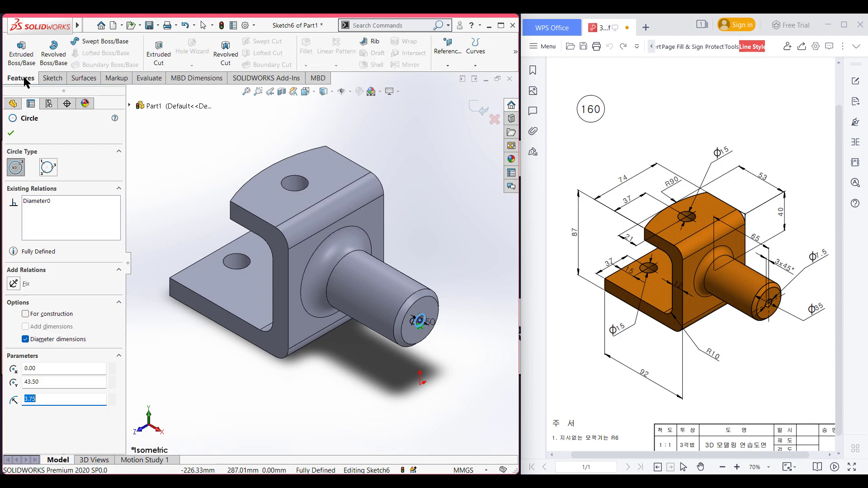
Step: Set up an Extruded Cut of the Ø7.5 circle at a blind 137 mm depth
click(158, 55)
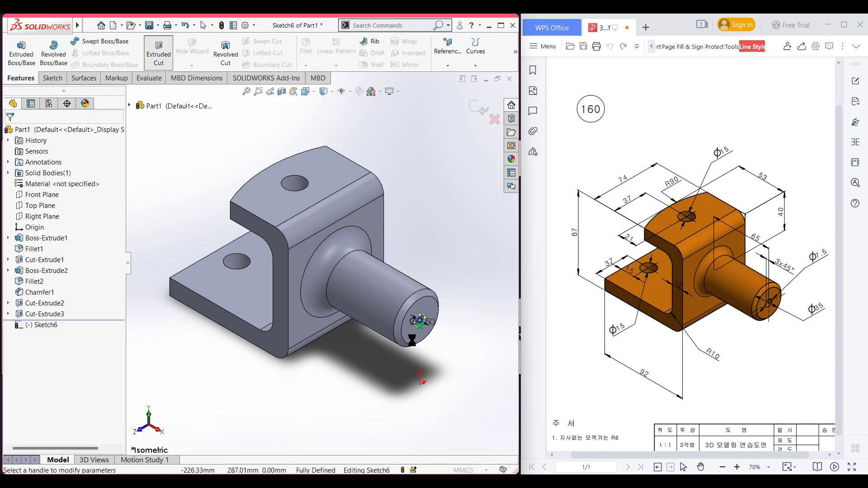
drag(396, 308, 237, 216)
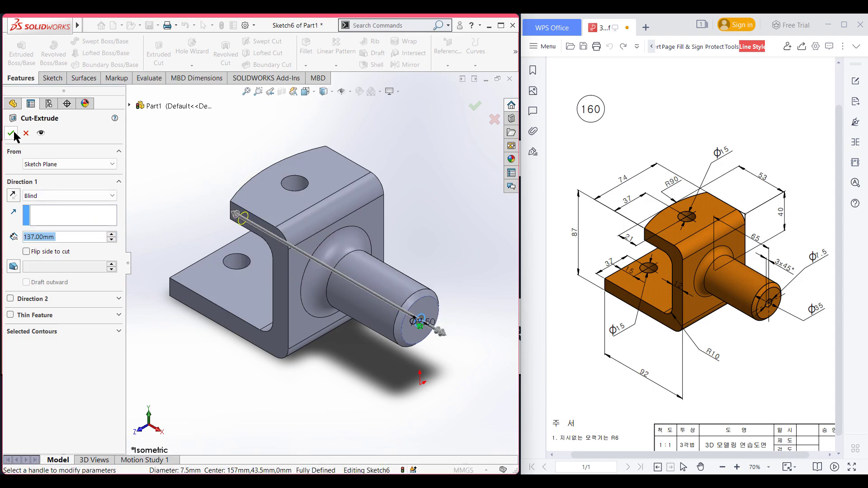